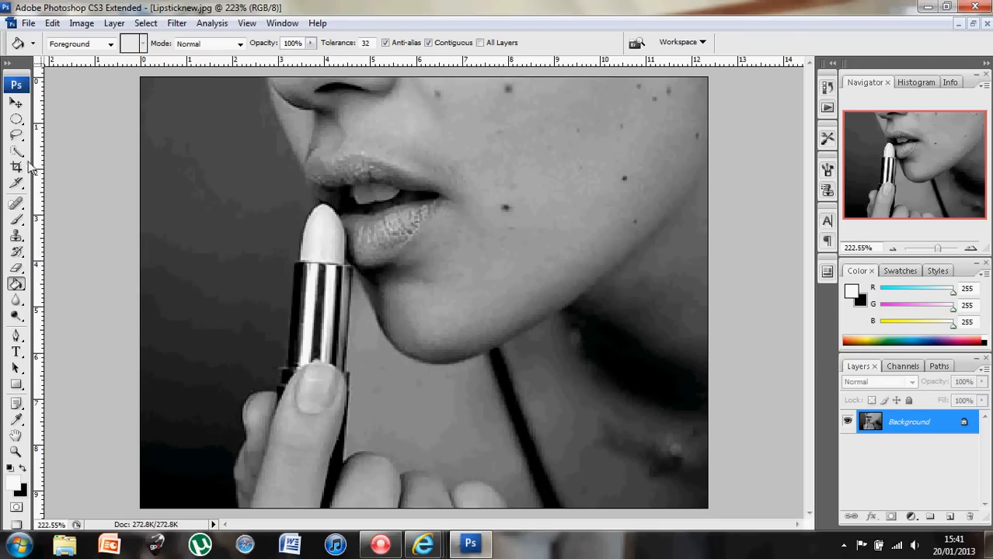
- Select the Move tool in the toolbox
left_click(17, 104)
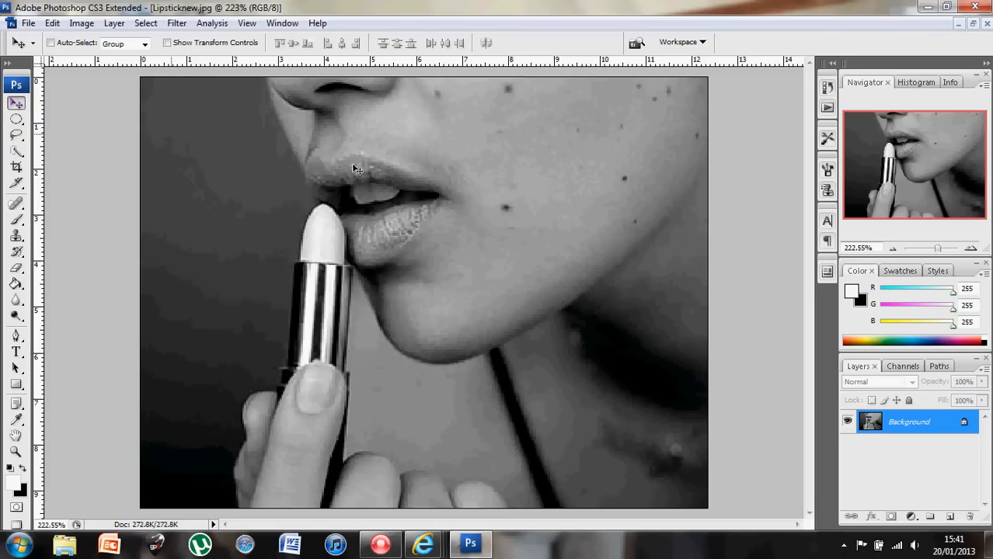
- Duplicate the Background layer and name the copy 'edit'
right_click(934, 425)
left_click(893, 315)
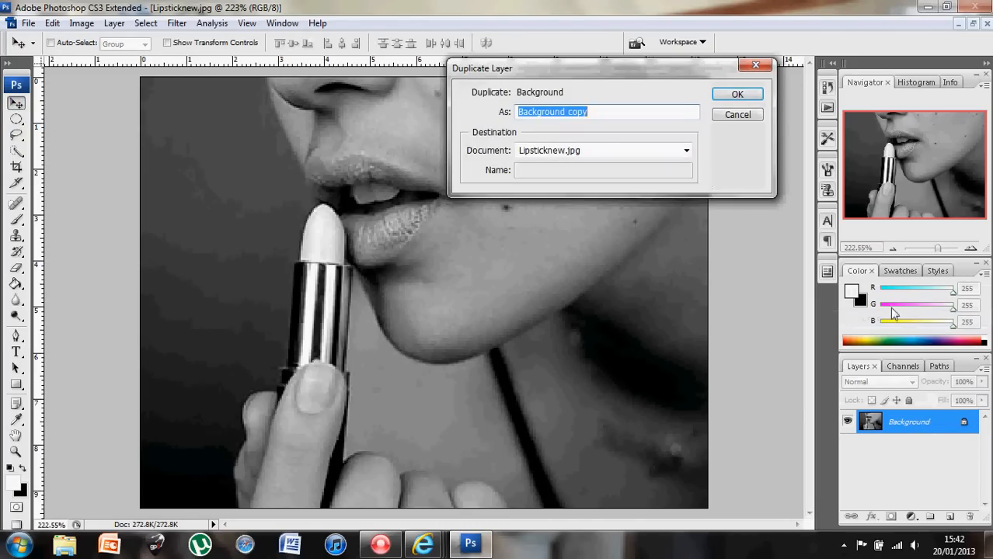
type("ed")
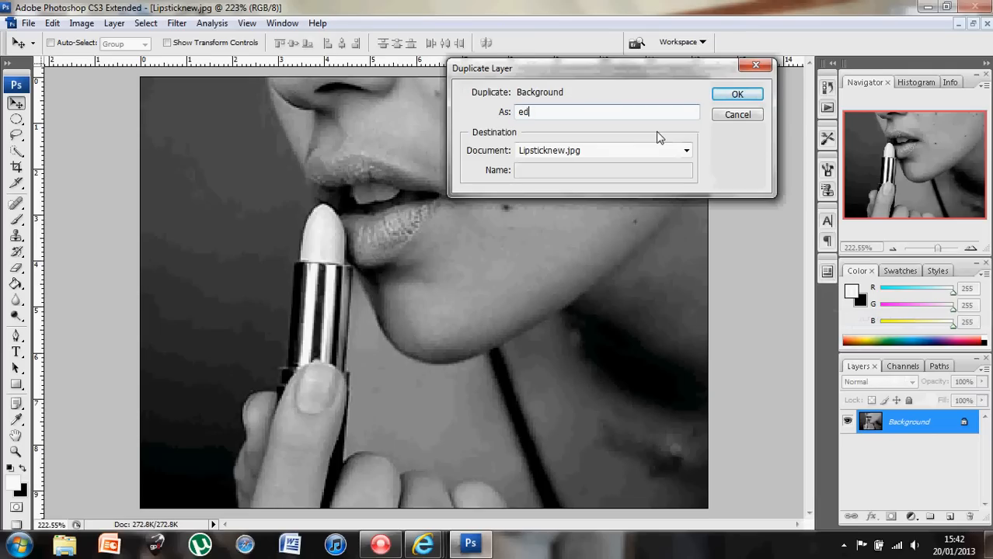
type("it")
key("Return")
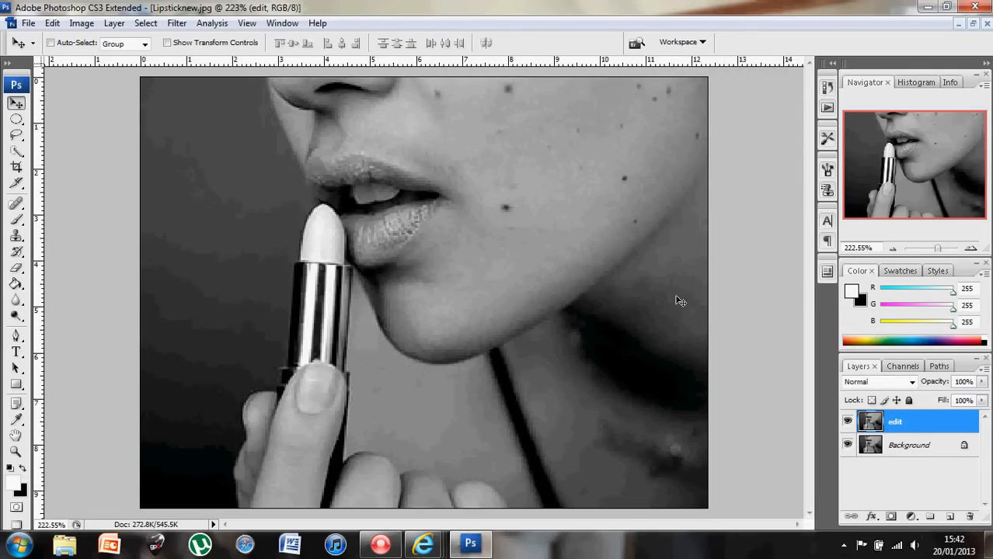
- Enter Quick Mask mode and set up an 8 px Brush with 10% hardness
left_click(16, 509)
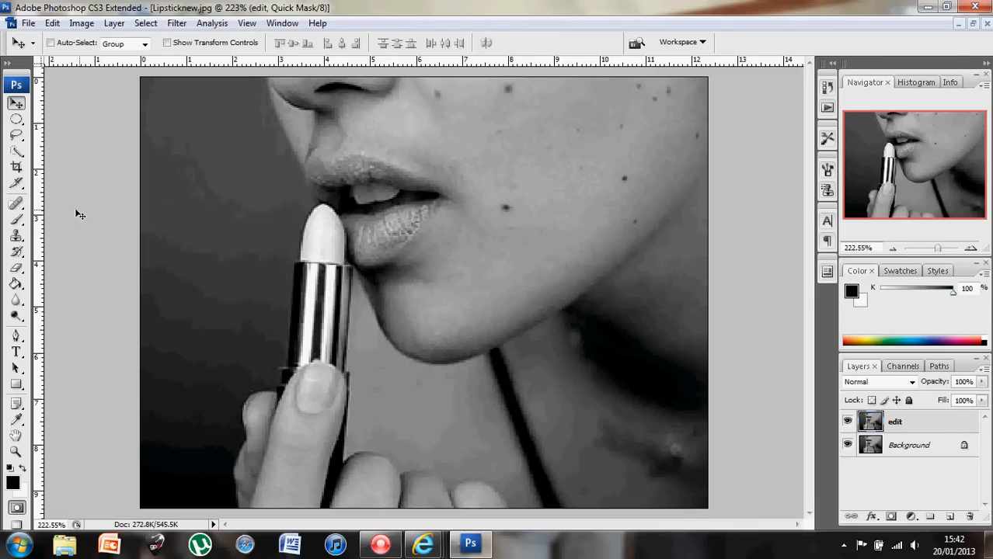
left_click(17, 223)
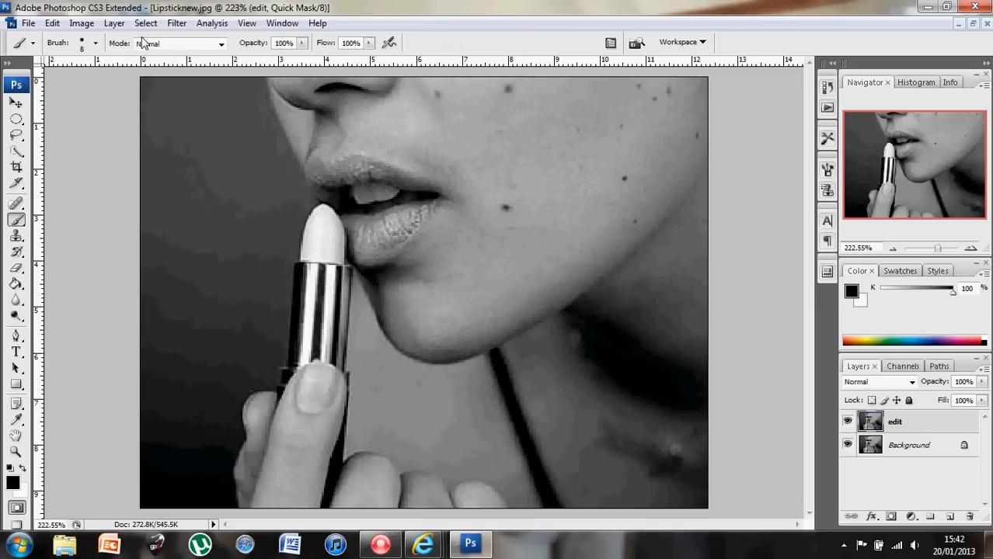
left_click(97, 45)
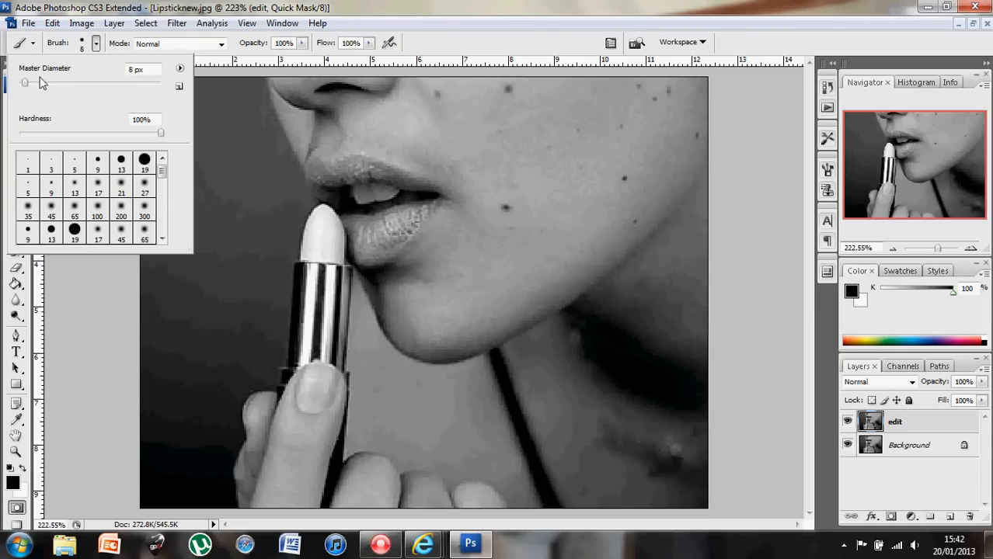
left_click_drag(24, 86, 32, 85)
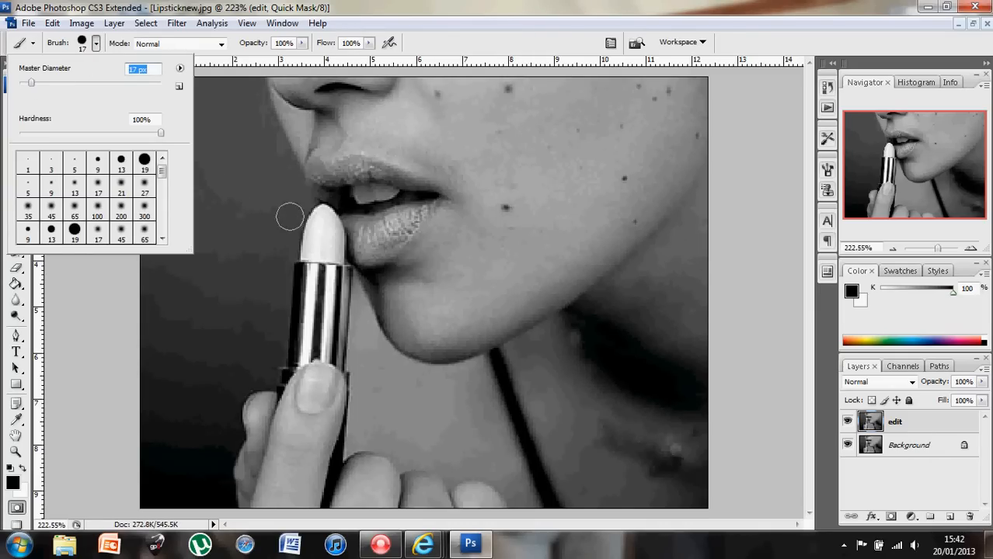
left_click_drag(30, 85, 25, 87)
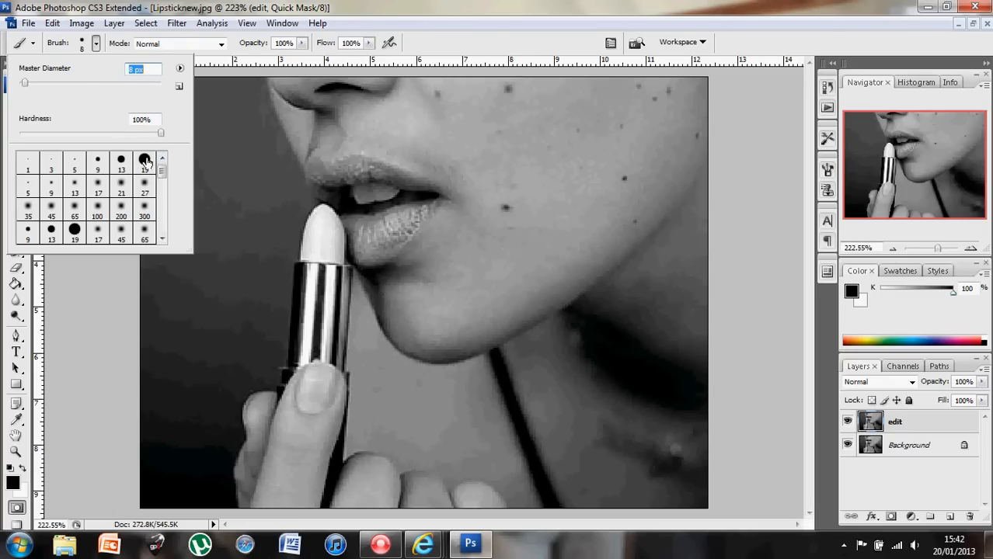
left_click_drag(159, 133, 24, 126)
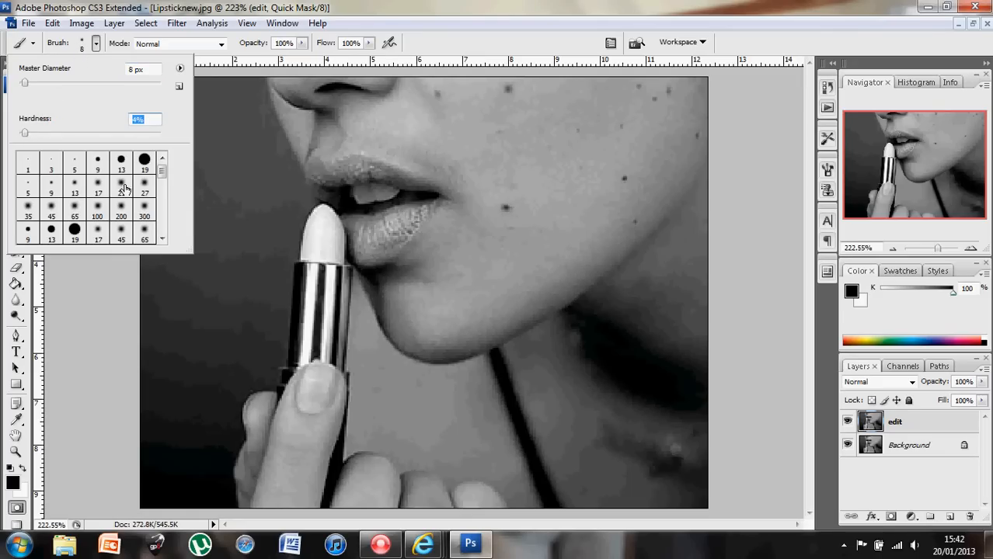
left_click_drag(27, 136, 34, 134)
- Zoom in on the lips and paint quick-mask over the lipstick tip
left_click_drag(940, 253, 946, 252)
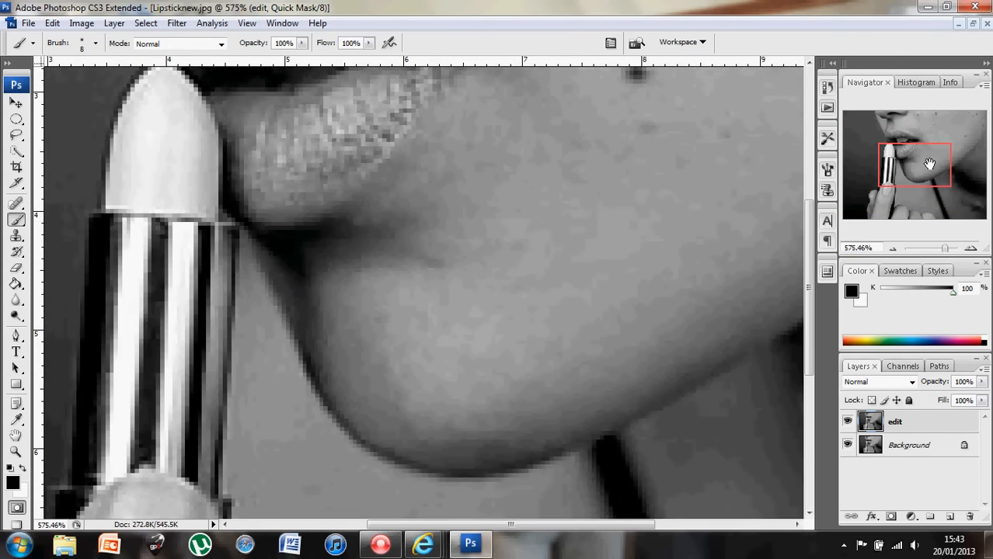
left_click_drag(929, 164, 898, 154)
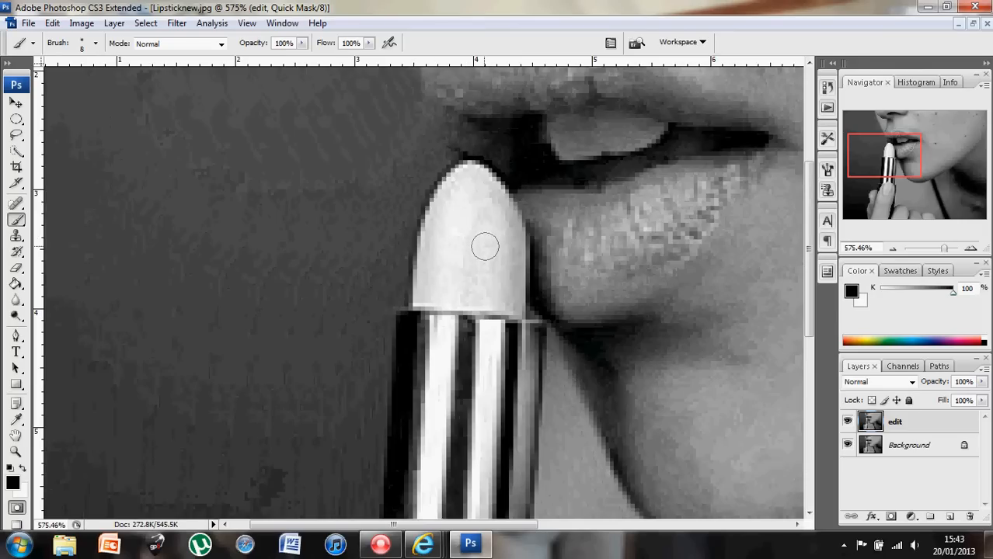
mouse_move(484, 250)
left_mouse_down()
mouse_move(479, 225)
mouse_move(463, 257)
mouse_move(470, 213)
mouse_move(448, 266)
mouse_move(452, 216)
mouse_move(439, 273)
mouse_move(443, 228)
mouse_move(431, 254)
mouse_move(470, 175)
mouse_move(485, 191)
mouse_move(488, 223)
mouse_move(503, 215)
mouse_move(503, 300)
mouse_move(508, 288)
mouse_move(479, 273)
mouse_move(450, 286)
mouse_move(458, 296)
mouse_move(489, 290)
mouse_move(426, 291)
mouse_move(437, 224)
mouse_move(470, 173)
mouse_move(505, 219)
mouse_move(512, 302)
mouse_move(483, 291)
mouse_move(421, 295)
mouse_move(503, 299)
mouse_move(512, 288)
mouse_move(508, 247)
mouse_move(472, 177)
mouse_move(454, 191)
mouse_move(423, 296)
mouse_move(452, 288)
mouse_move(499, 297)
mouse_move(496, 242)
mouse_move(479, 204)
mouse_move(450, 229)
mouse_move(428, 295)
mouse_move(354, 294)
mouse_move(425, 299)
left_mouse_up()
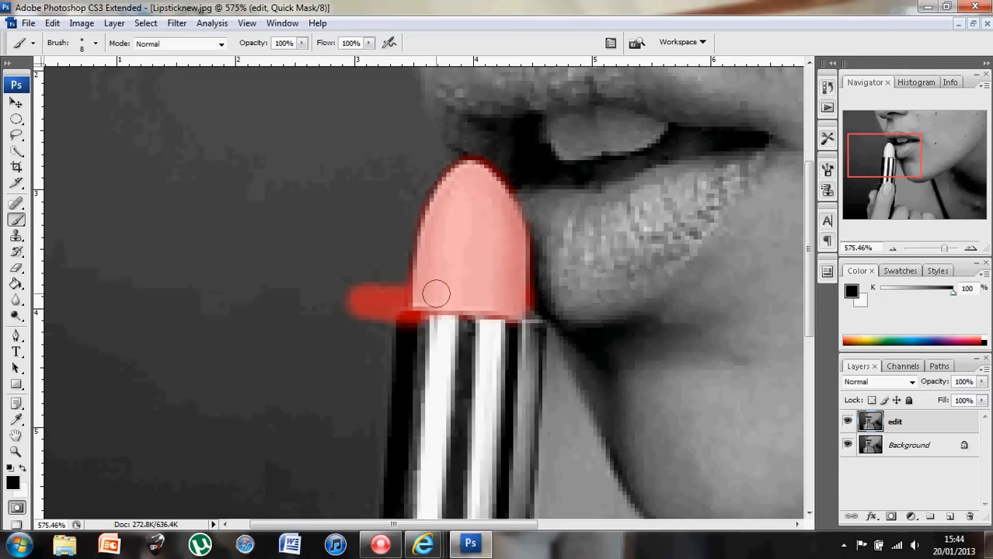
- Switch to an 8 px Eraser and erase the left end of the stray mask
left_click(16, 268)
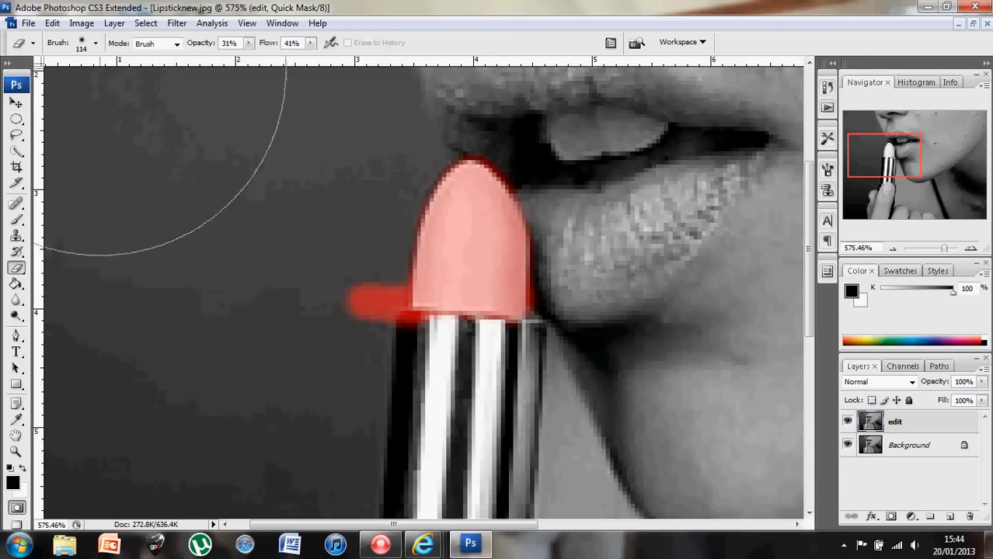
left_click(97, 45)
left_click_drag(94, 86, 26, 98)
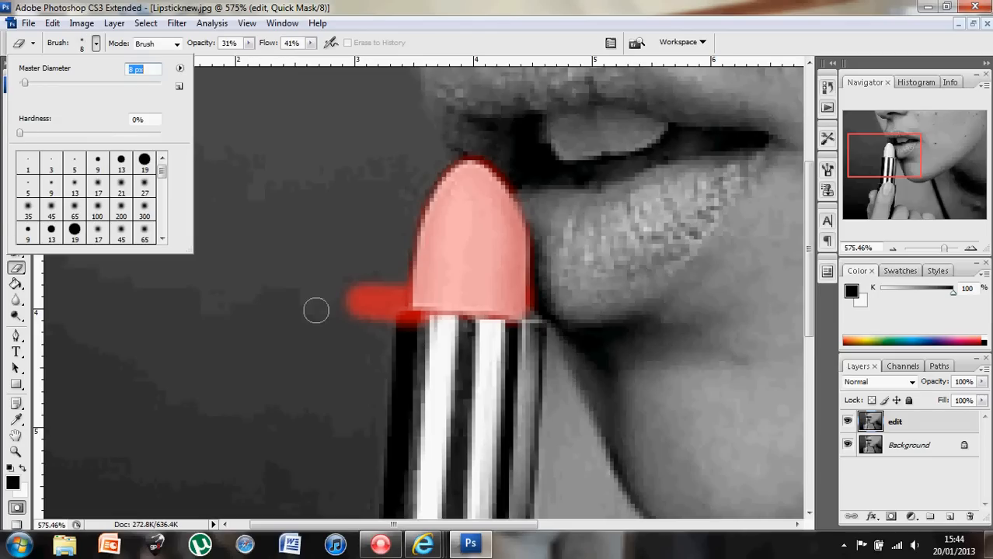
mouse_move(336, 318)
left_mouse_down()
mouse_move(346, 286)
mouse_move(350, 325)
mouse_move(349, 289)
mouse_move(366, 344)
mouse_move(348, 314)
left_mouse_up()
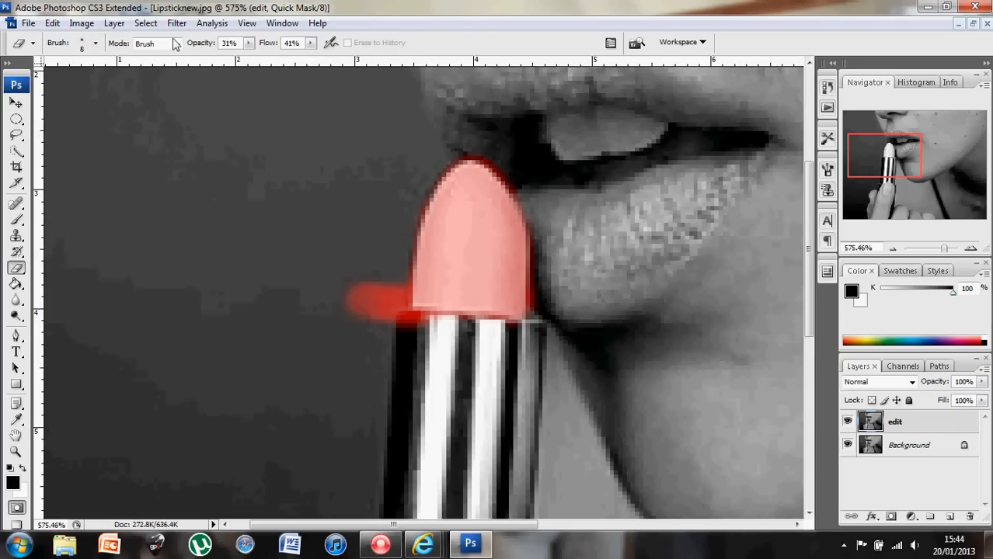
- Raise eraser opacity and flow to 100% and erase the rest of the red streak
left_click(249, 43)
left_click_drag(250, 61, 423, 54)
left_click(309, 44)
mouse_move(318, 305)
left_mouse_down()
mouse_move(343, 283)
mouse_move(354, 321)
mouse_move(360, 279)
mouse_move(365, 310)
mouse_move(379, 321)
mouse_move(378, 286)
mouse_move(386, 305)
mouse_move(391, 288)
mouse_move(402, 326)
mouse_move(438, 328)
mouse_move(398, 322)
mouse_move(392, 275)
mouse_move(389, 319)
mouse_move(509, 341)
mouse_move(540, 337)
mouse_move(545, 265)
mouse_move(541, 315)
left_mouse_up()
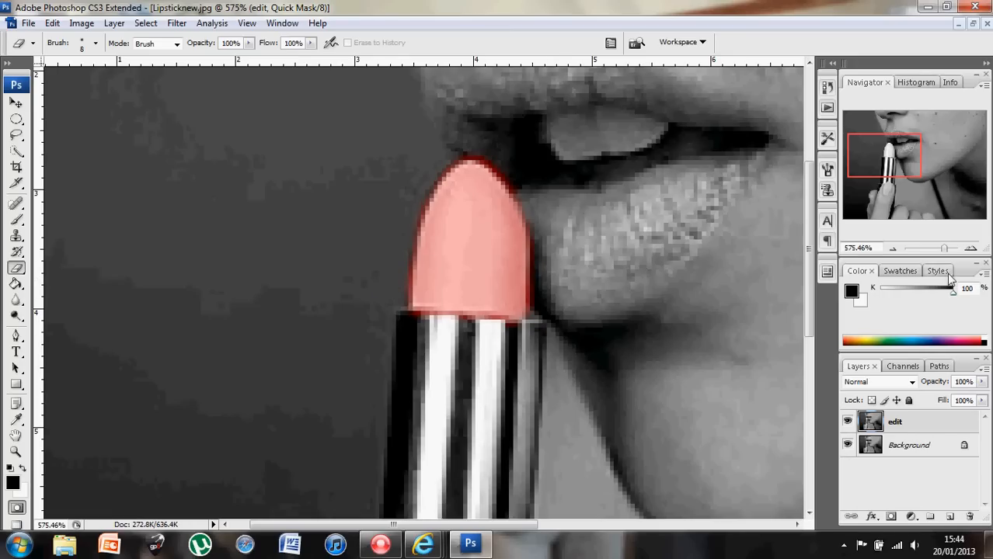
left_click_drag(945, 251, 937, 253)
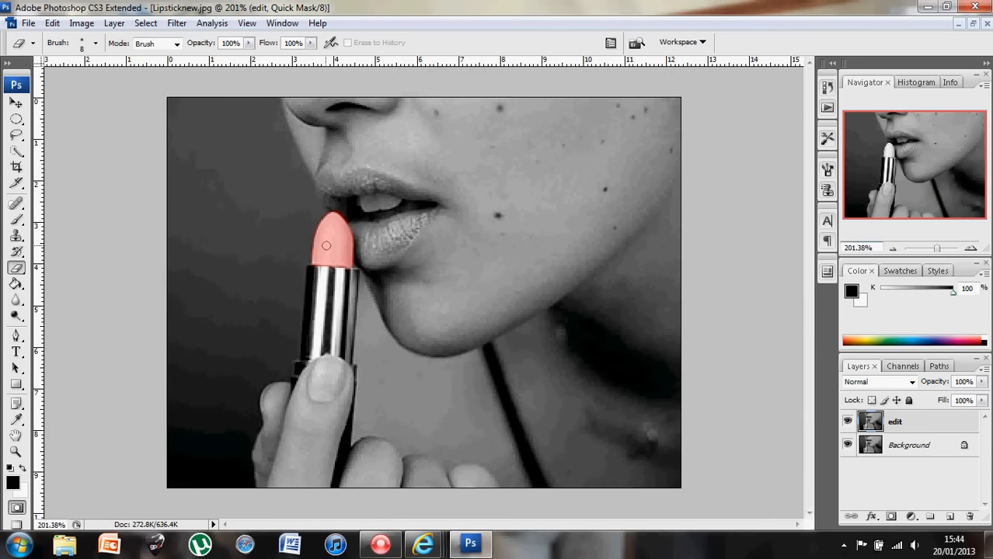
- Exit Quick Mask to convert the painted overlay into a selection, checking it zoomed in
left_click(21, 509)
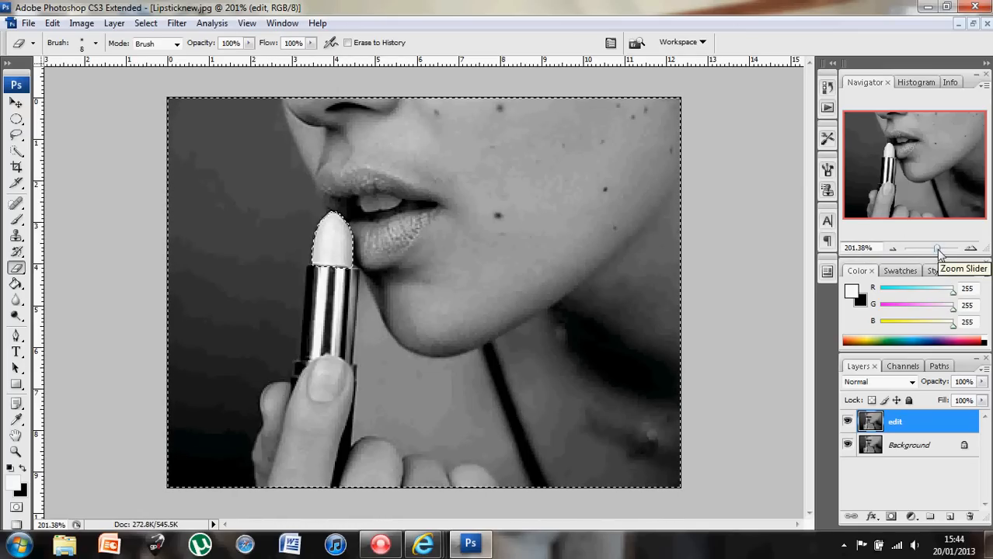
left_click_drag(939, 256, 942, 254)
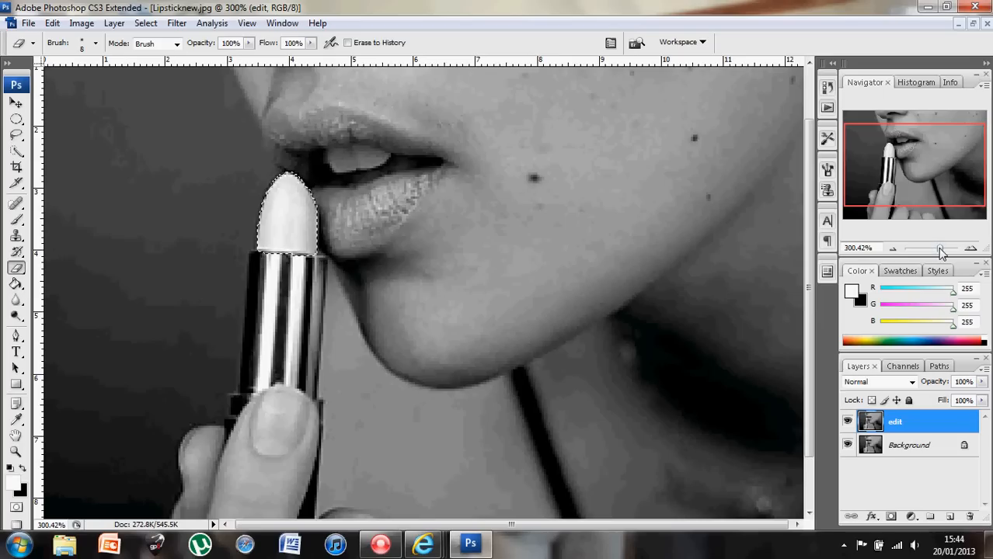
left_click_drag(940, 252, 938, 253)
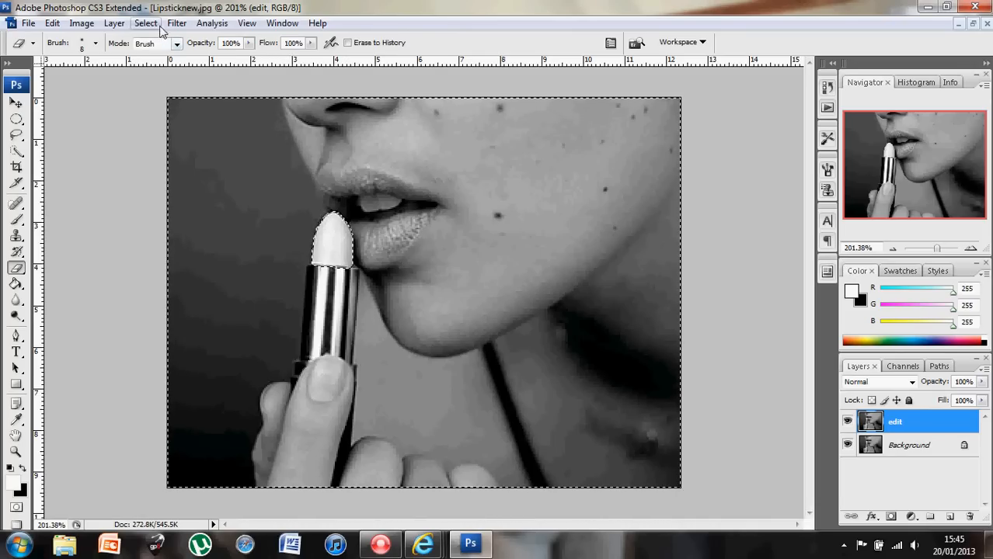
- Invert the selection with Select > Inverse so only the lipstick tip is selected
left_click(145, 22)
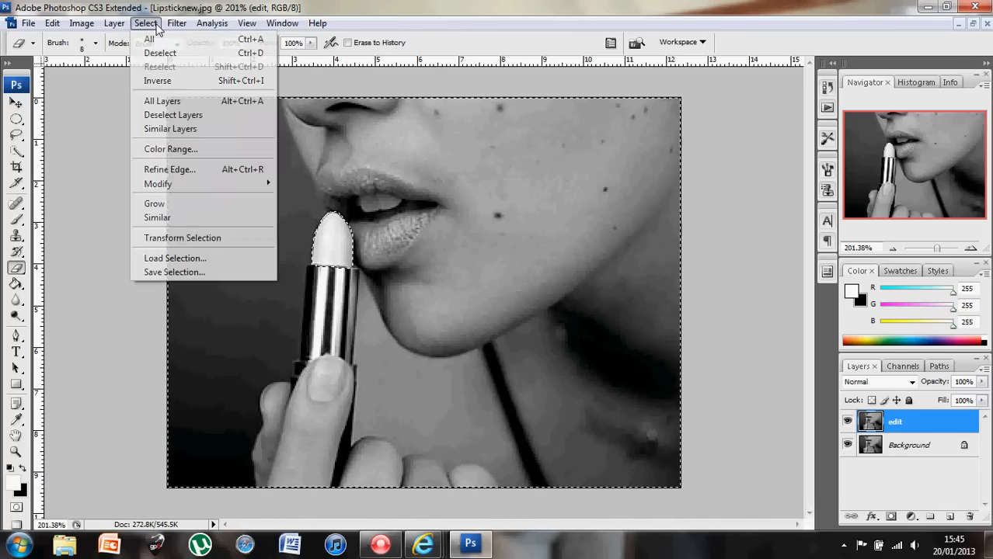
left_click(166, 82)
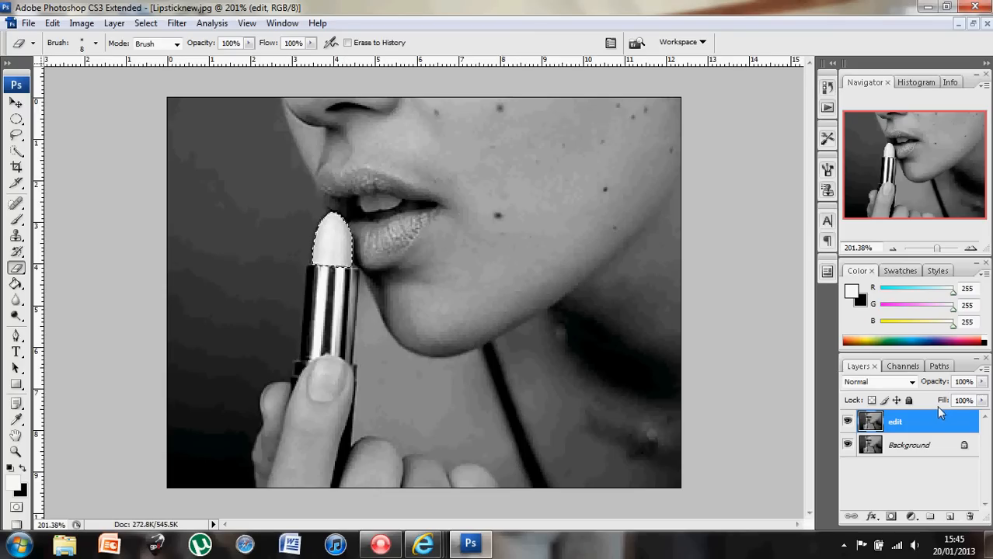
- Add a Hue/Saturation adjustment layer with Colorize on, hue 335 and saturation 67
left_click(912, 518)
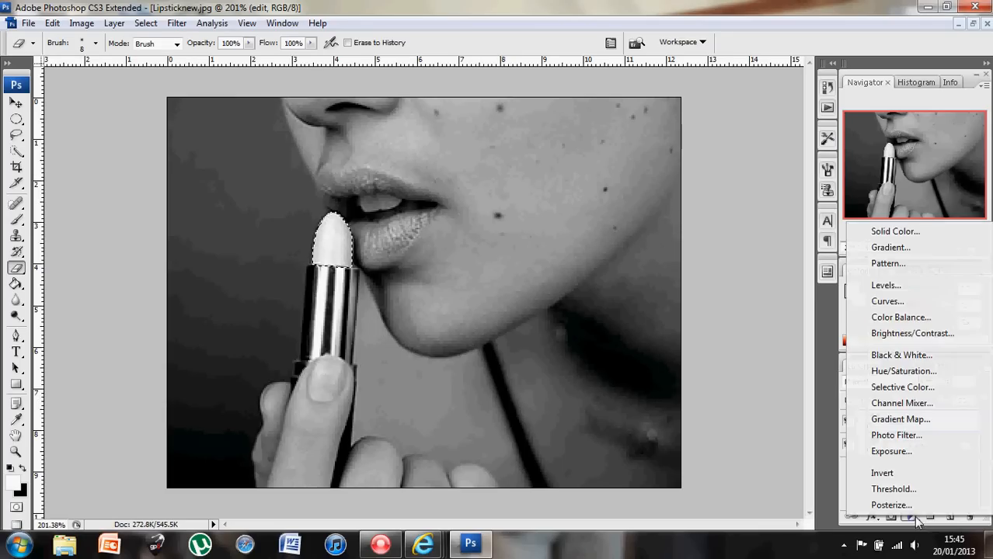
left_click(904, 371)
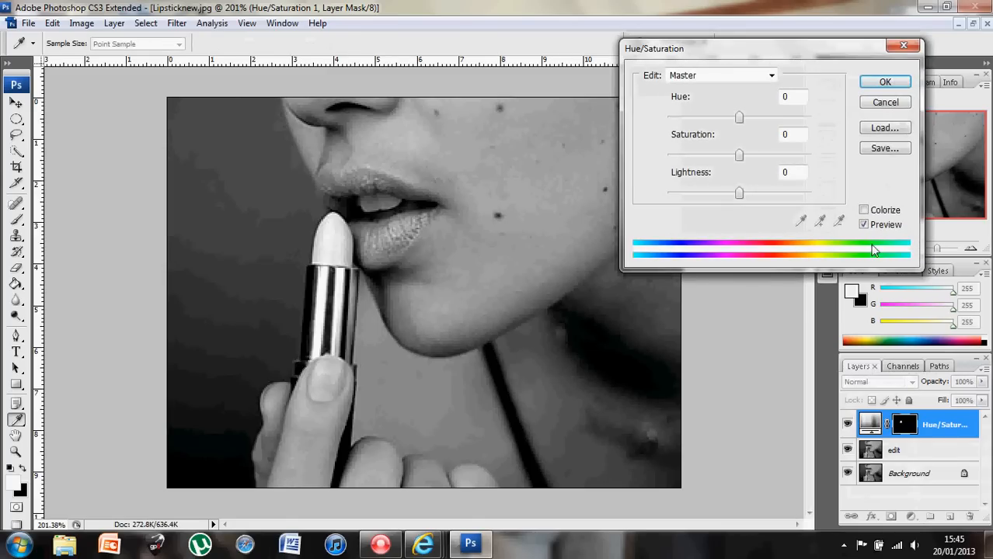
left_click(864, 211)
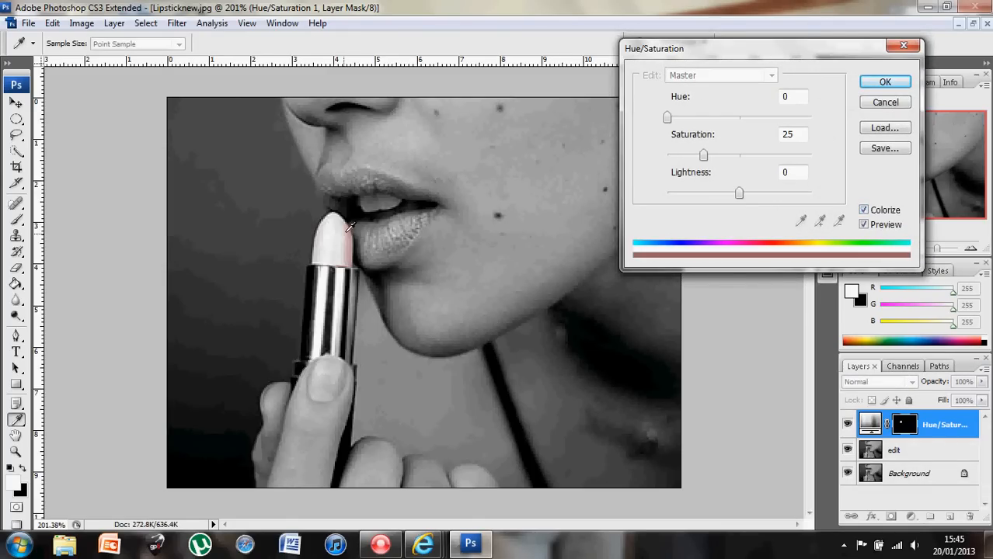
left_click(671, 118)
left_click_drag(671, 118, 773, 119)
left_click_drag(703, 155, 764, 159)
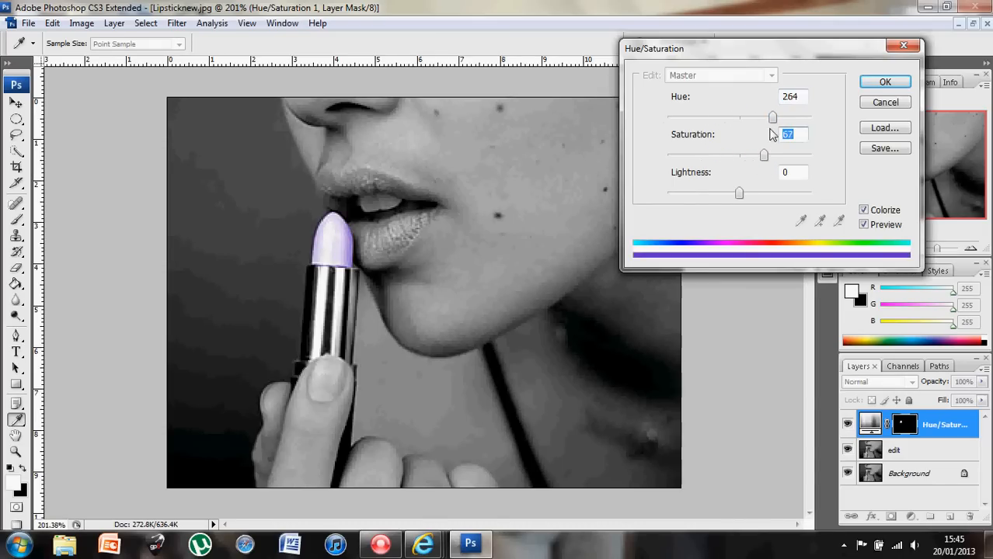
left_click_drag(772, 118, 804, 125)
- Confirm the pink tint, then reopen the adjustment layer and fine-tune the hue to 344
left_click(872, 83)
key("e")
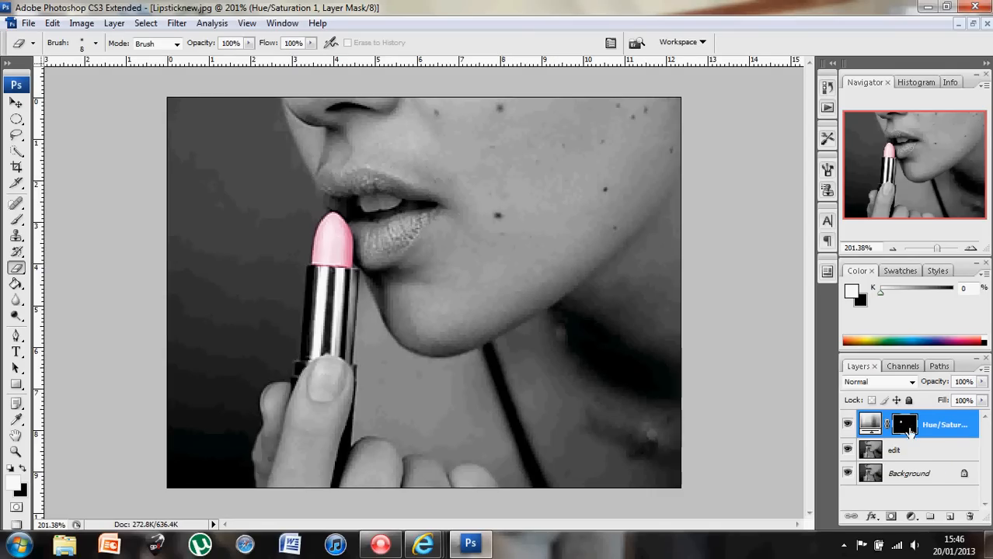
double_click(870, 426)
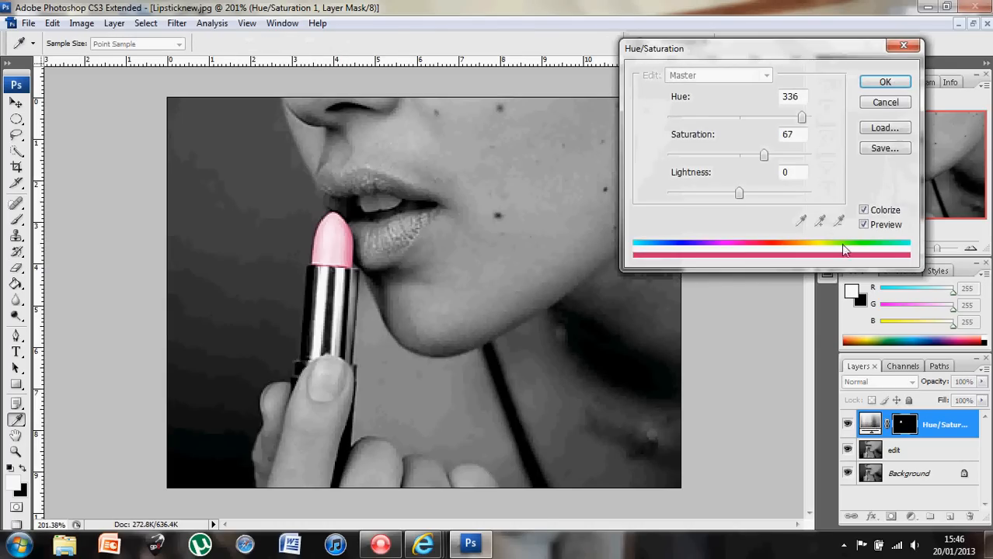
mouse_move(802, 117)
left_mouse_down()
mouse_move(760, 117)
mouse_move(805, 118)
left_mouse_up()
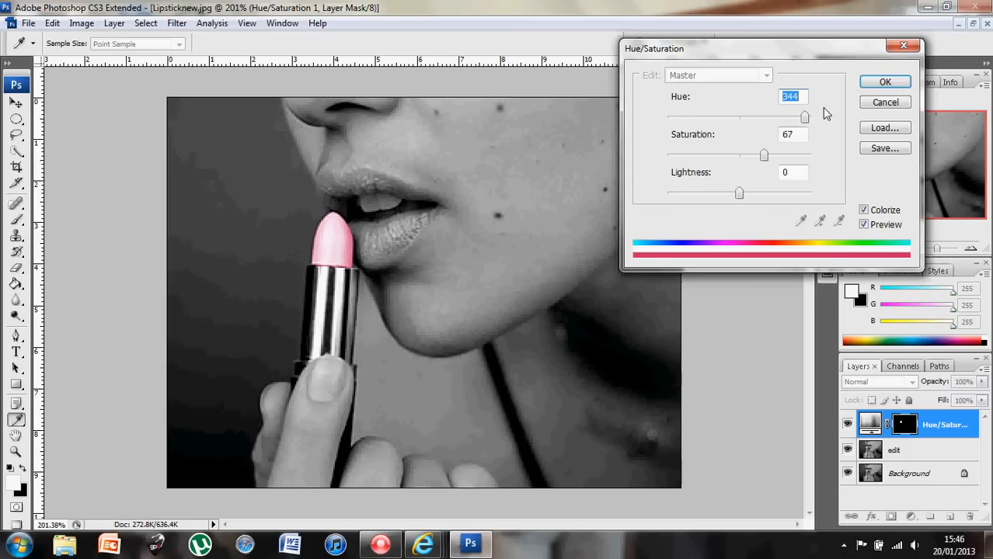
left_click(869, 82)
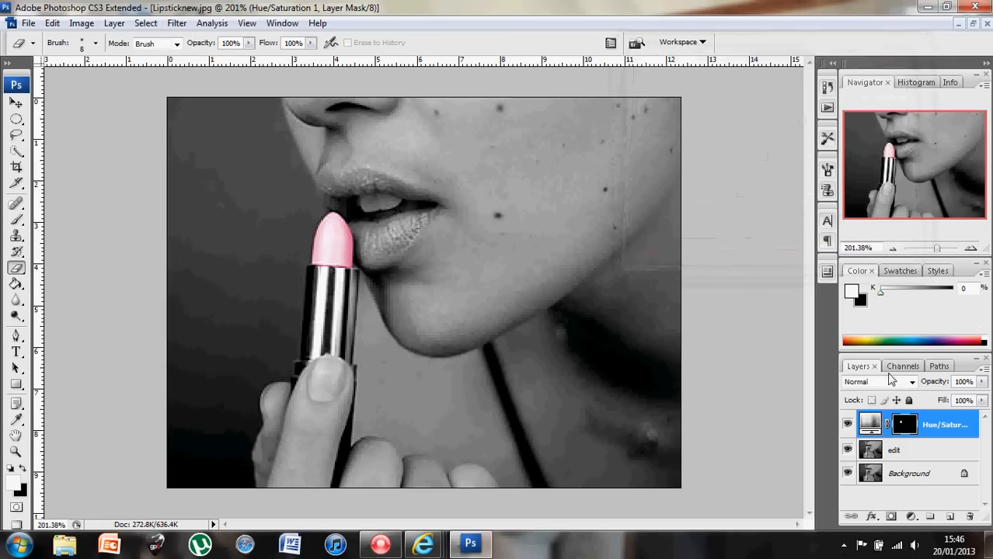
- Select the edit layer, enter Quick Mask, and start painting the brush over the lips
left_click(910, 451)
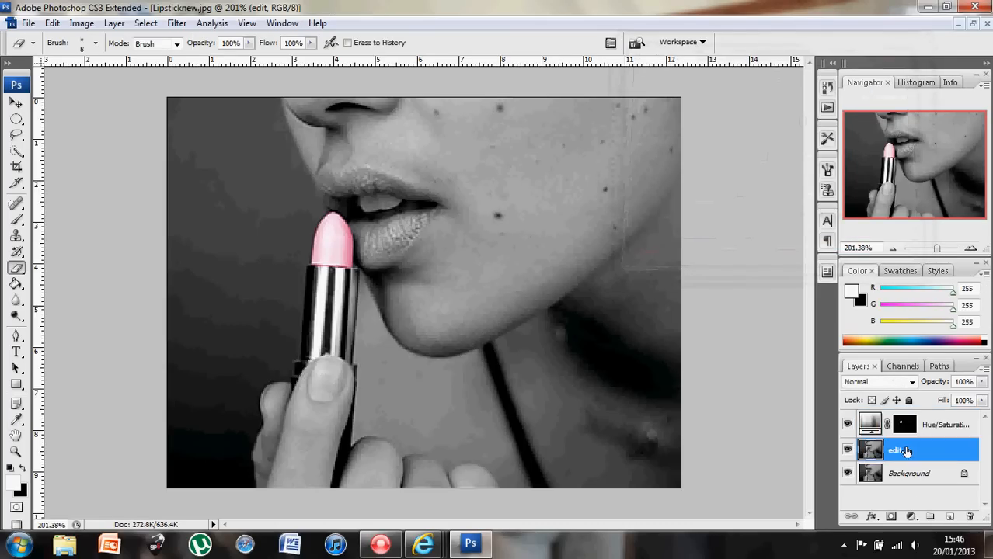
left_click(17, 509)
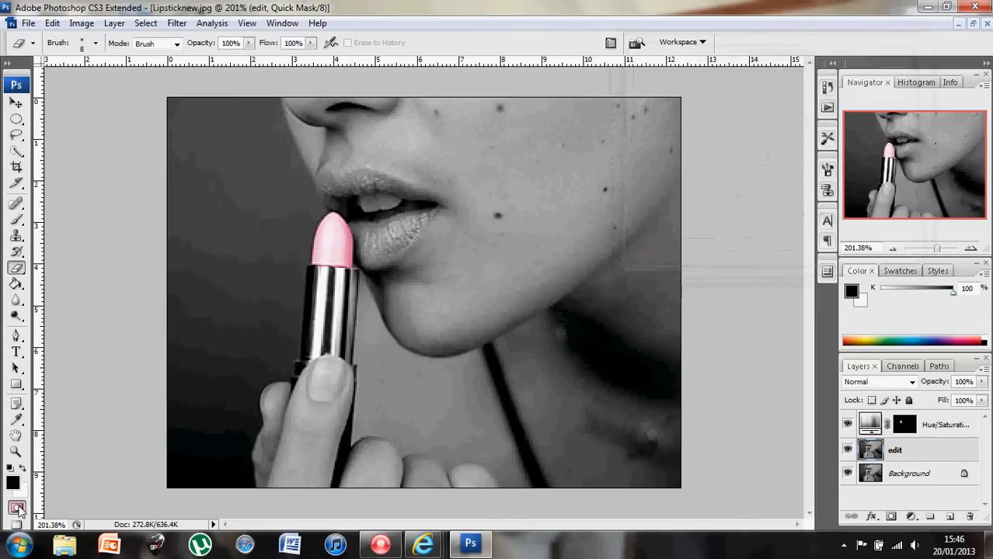
left_click(14, 220)
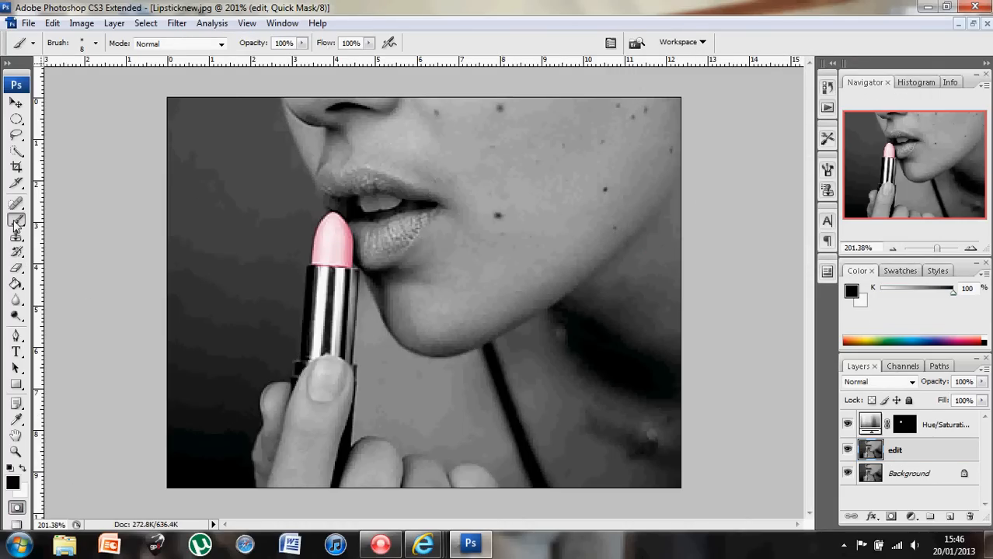
mouse_move(374, 237)
left_mouse_down()
mouse_move(373, 248)
mouse_move(391, 232)
mouse_move(366, 249)
mouse_move(381, 262)
mouse_move(398, 234)
mouse_move(371, 234)
mouse_move(362, 256)
mouse_move(356, 227)
mouse_move(397, 225)
mouse_move(372, 255)
mouse_move(412, 230)
left_mouse_up()
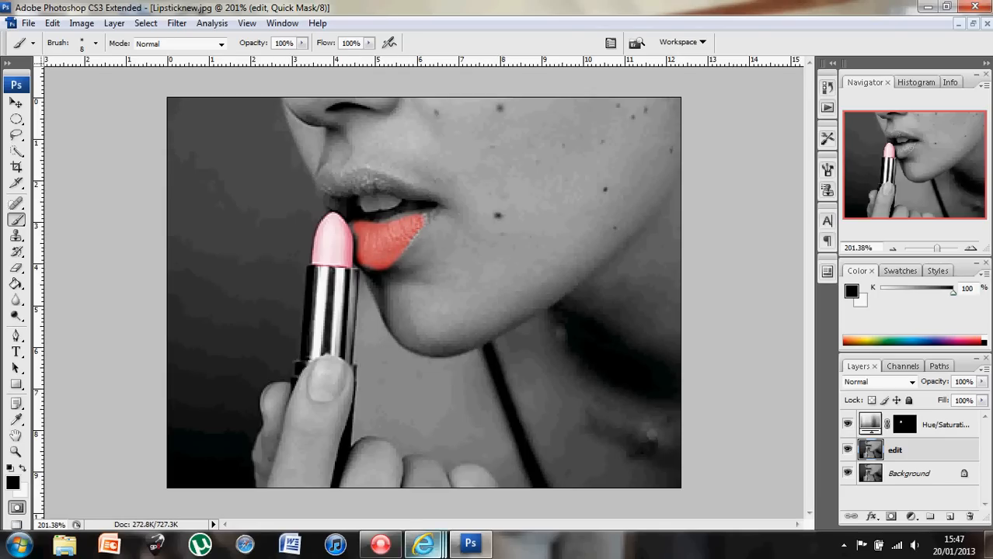
- Finish masking the lips and exit Quick Mask to make them a selection
left_click(391, 550)
left_click(708, 218)
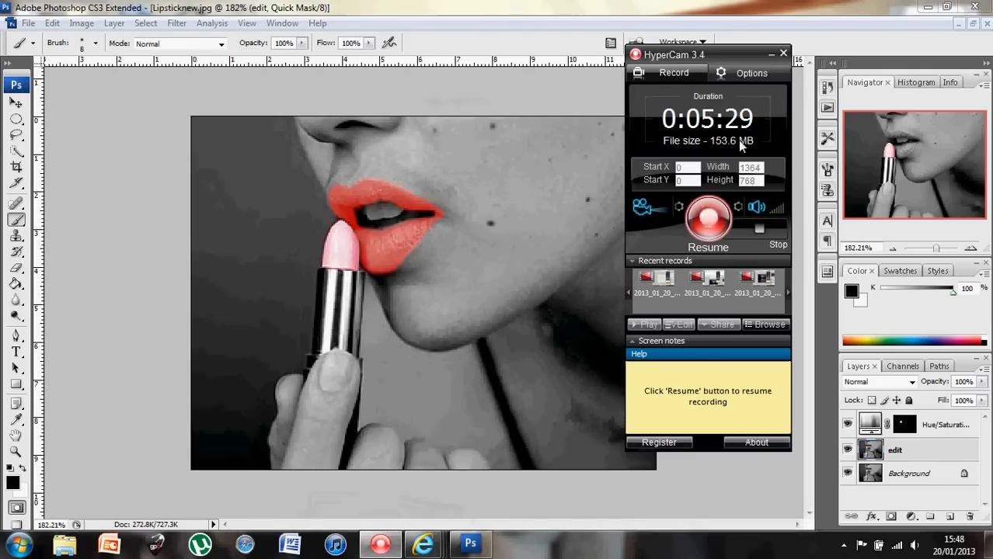
left_click(767, 56)
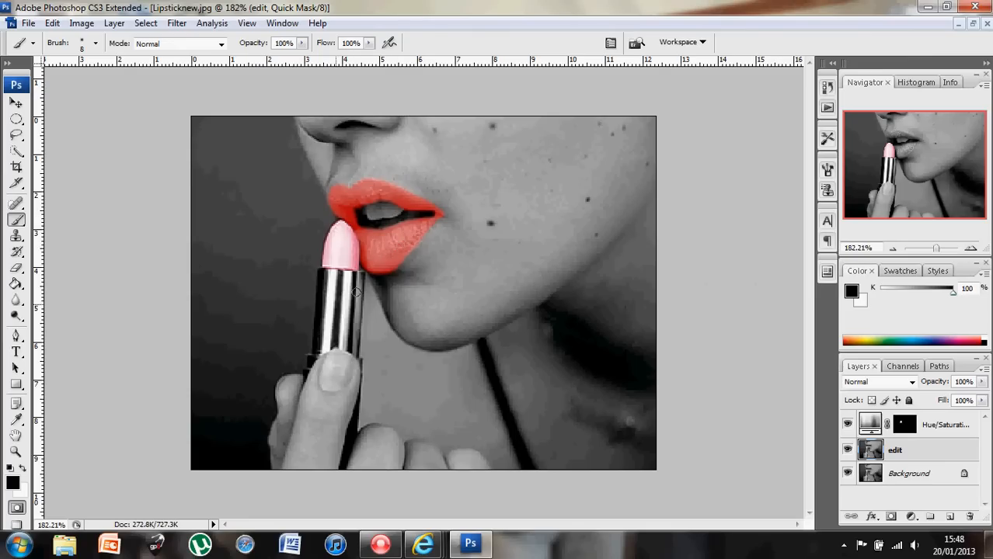
left_click(17, 507)
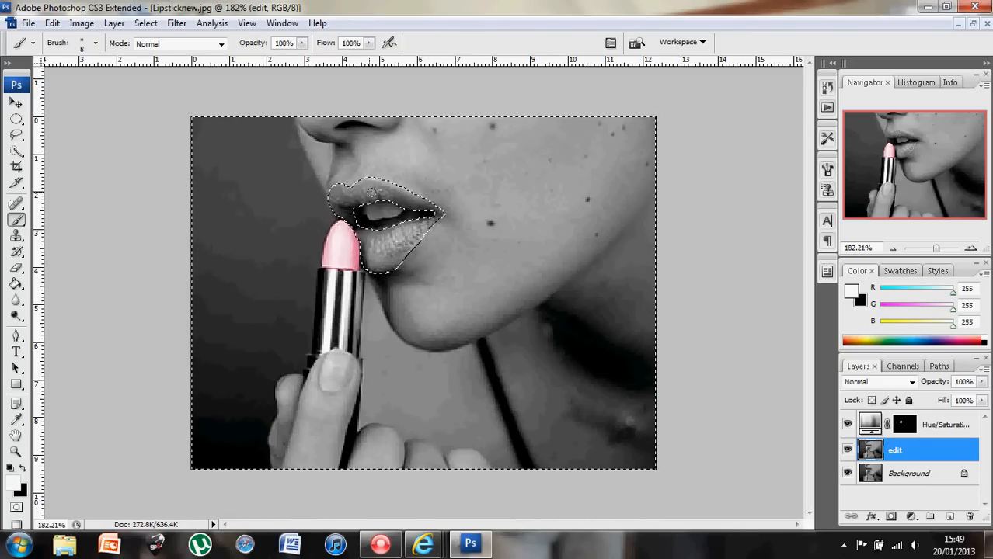
- Invert the selection to just the lips and add a Hue/Saturation adjustment layer
left_click(145, 23)
left_click(157, 80)
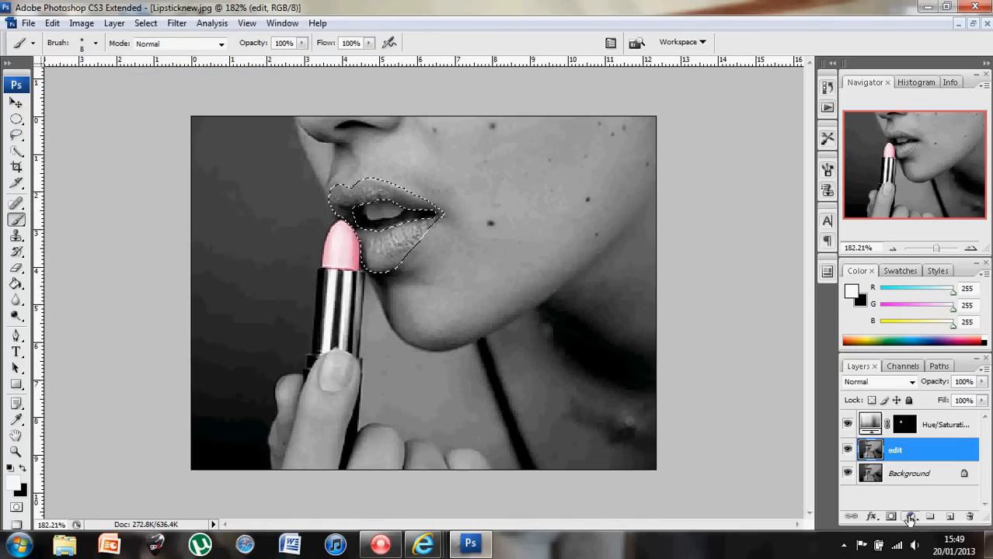
left_click(911, 518)
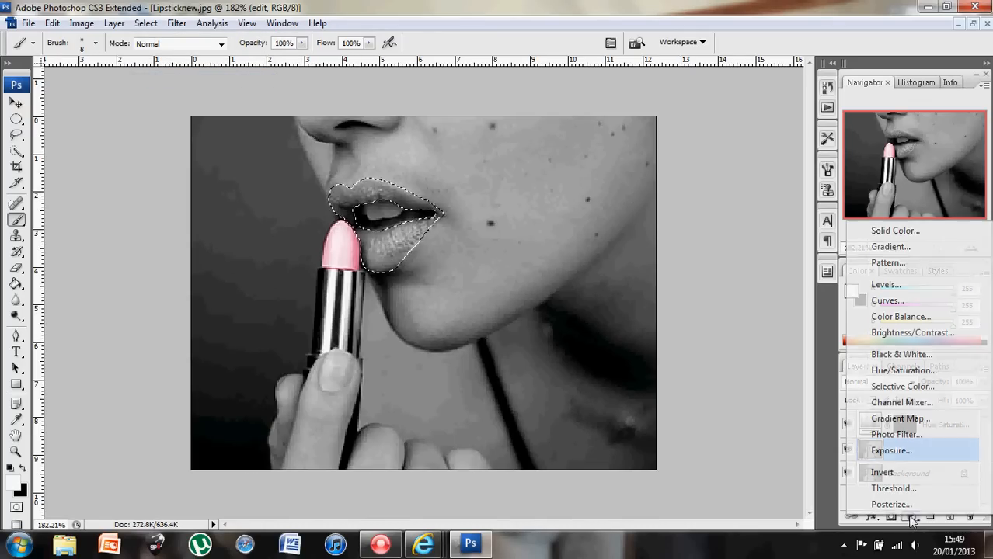
left_click(904, 373)
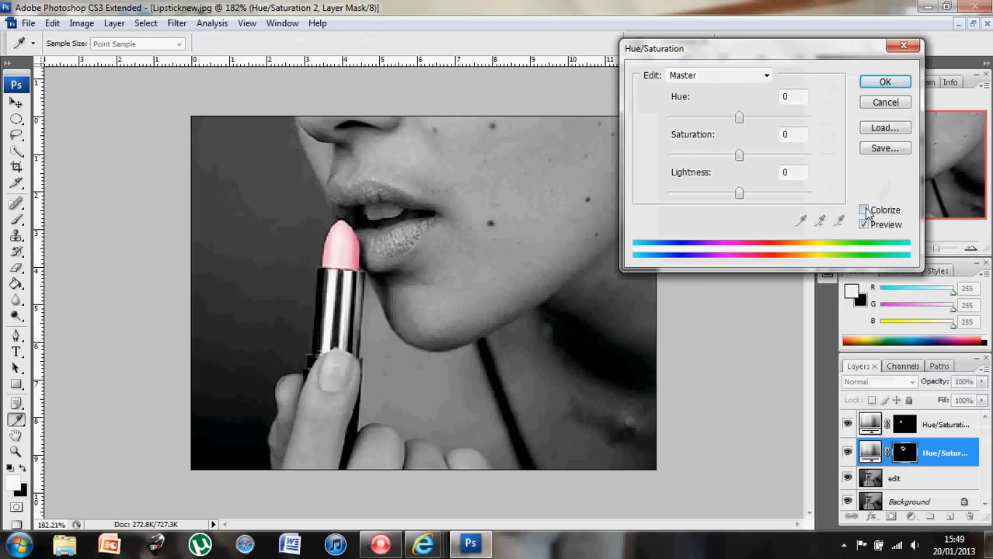
- Colorize the lips blue with hue 195, saturation 42 and lightness +3
left_click(866, 211)
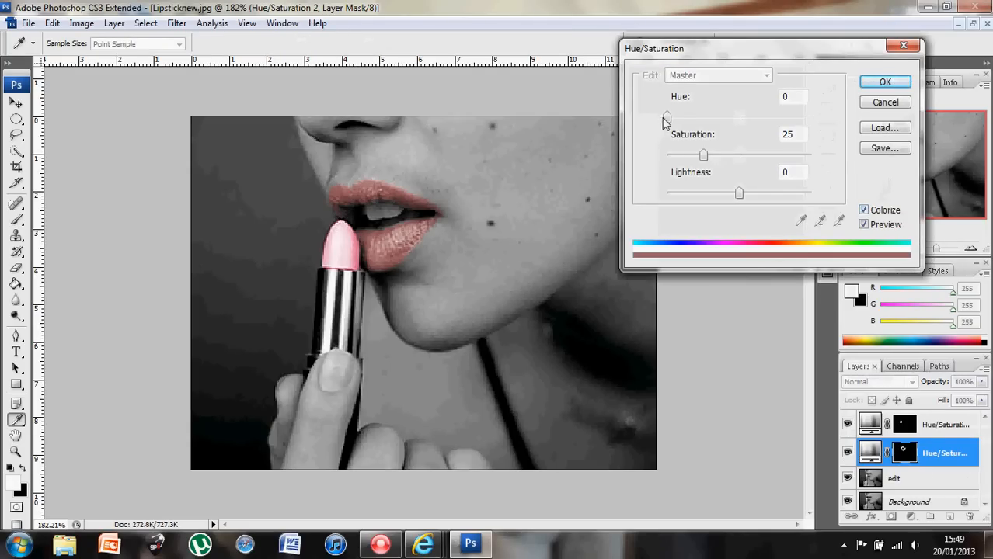
left_click_drag(667, 119, 748, 125)
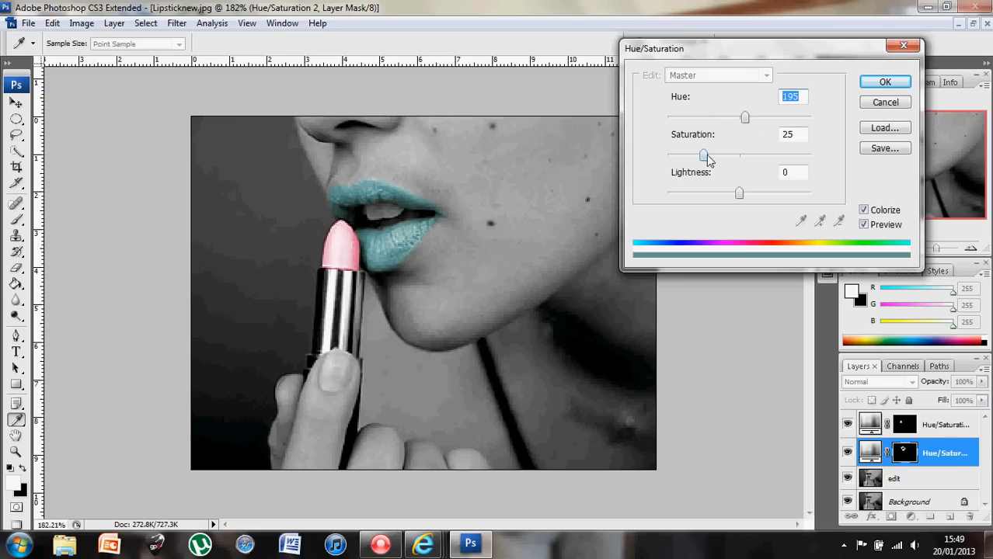
left_click_drag(707, 157, 728, 156)
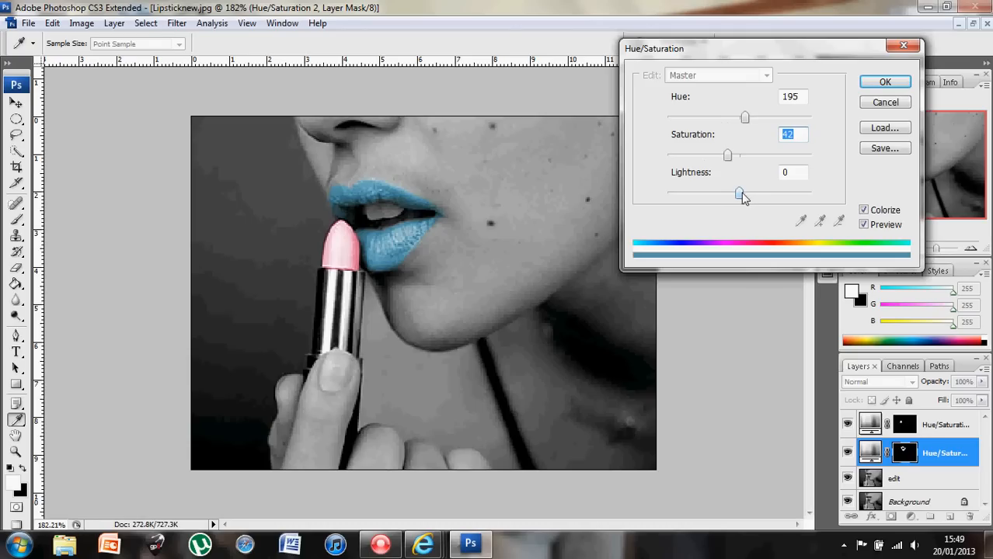
mouse_move(741, 196)
left_mouse_down()
mouse_move(805, 198)
mouse_move(674, 200)
mouse_move(745, 199)
left_mouse_up()
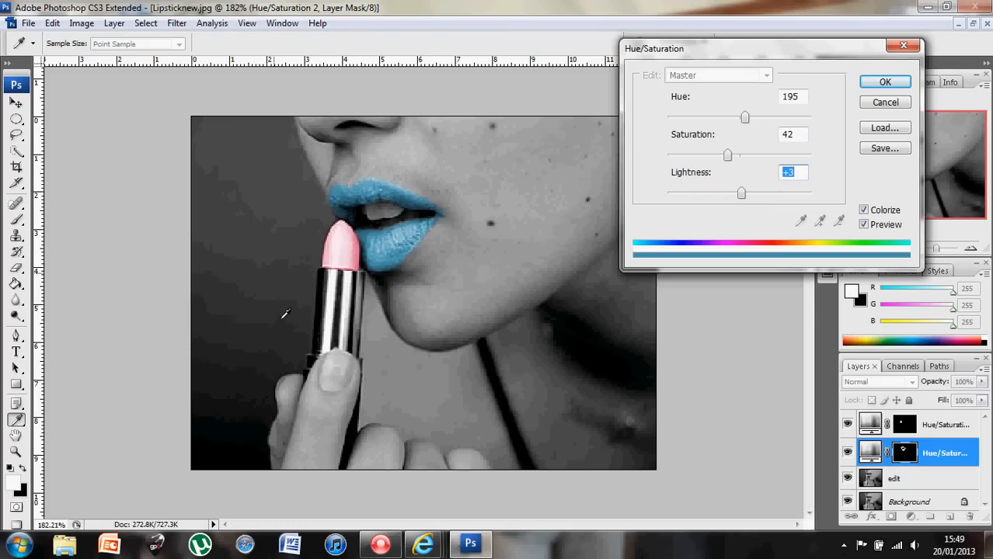
left_click(885, 82)
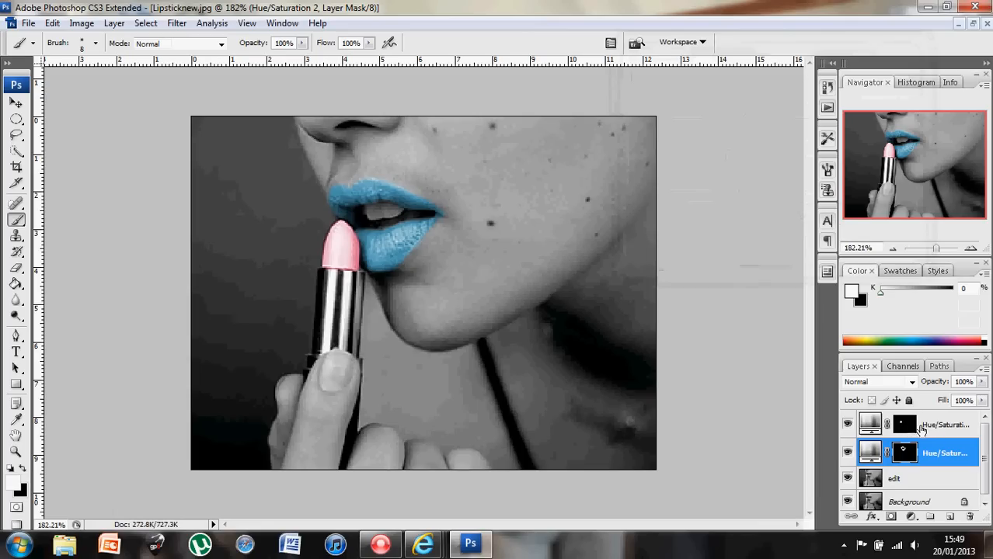
- Rename the top adjustment layer 'lipstick' and Hue/Saturation 2 'lips', then select the lips layer
double_click(944, 426)
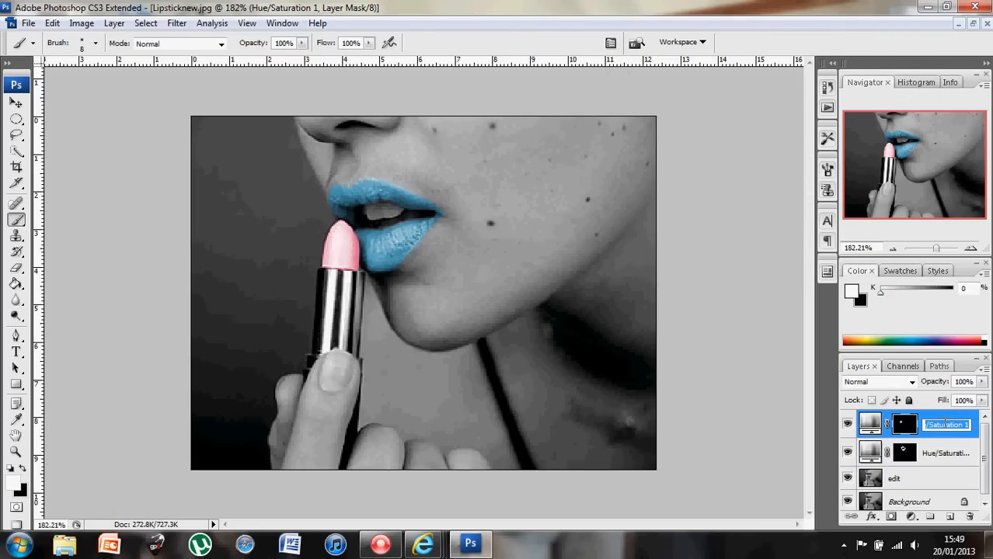
key("BackSpace")
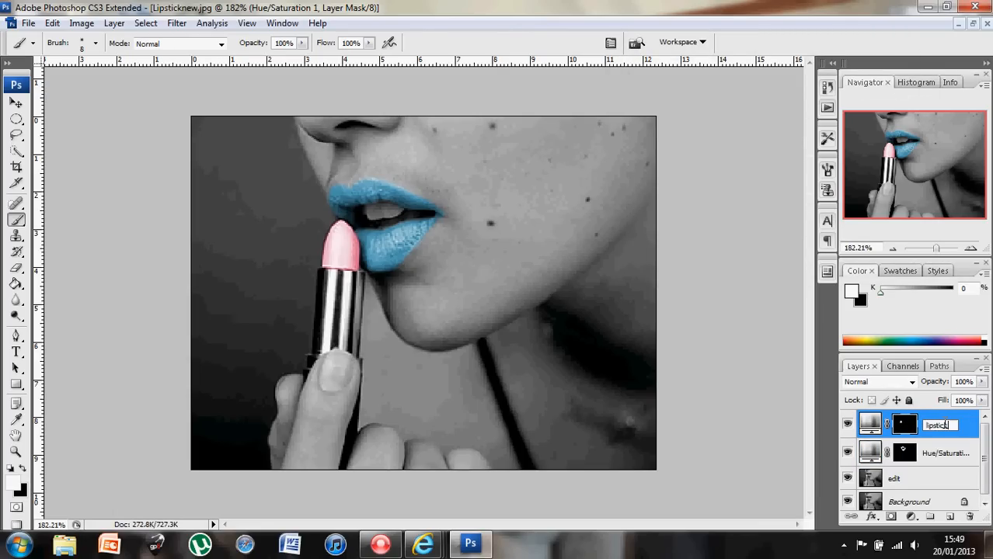
double_click(946, 452)
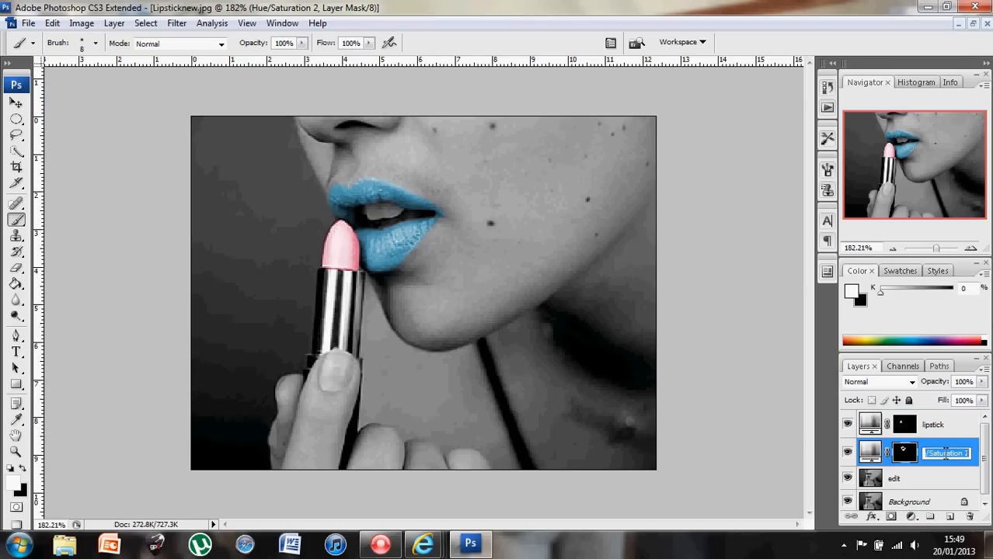
key("BackSpace")
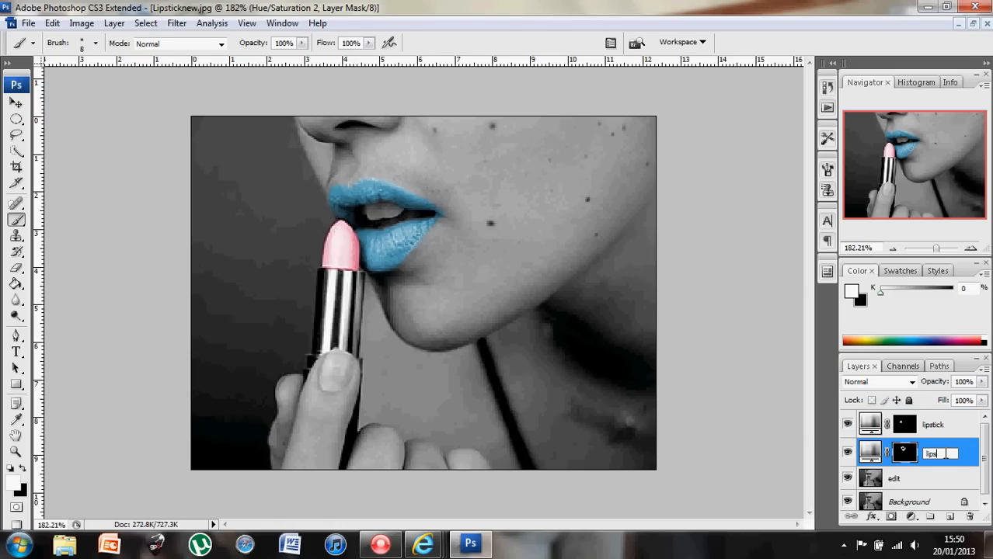
type("lips")
key("Return")
left_click(876, 424)
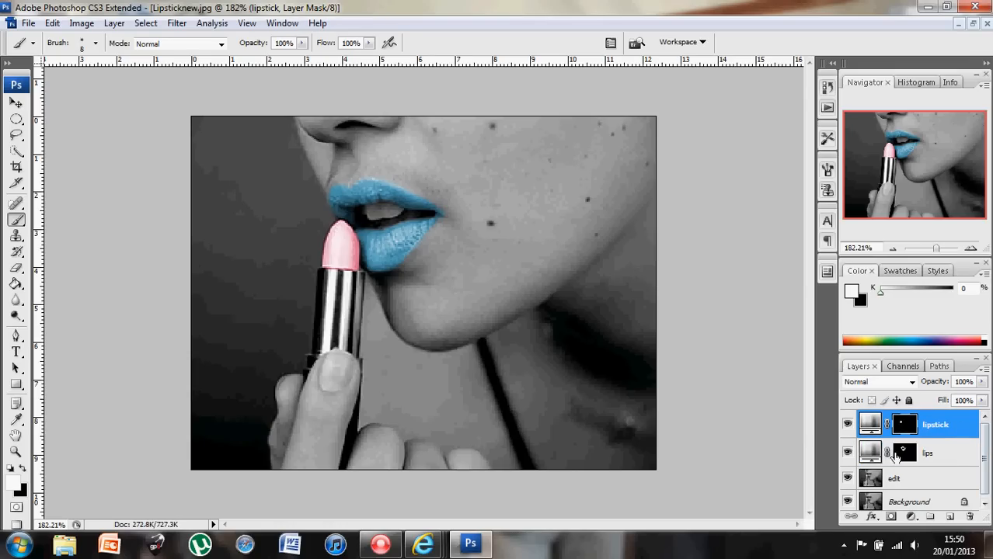
left_click(905, 455)
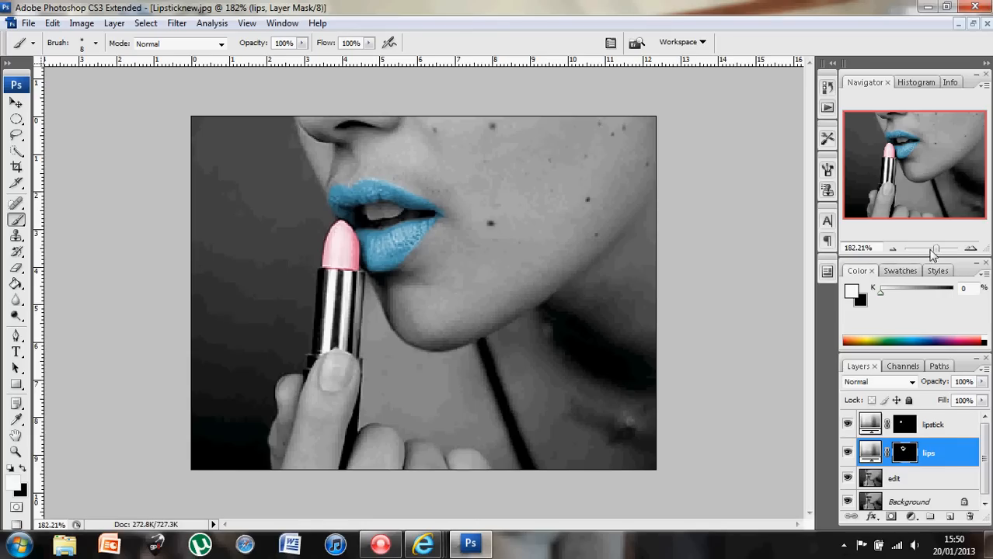
- Zoom to about 521% on the blue lips and paint on the lips mask above the upper lip
left_click_drag(935, 249, 944, 248)
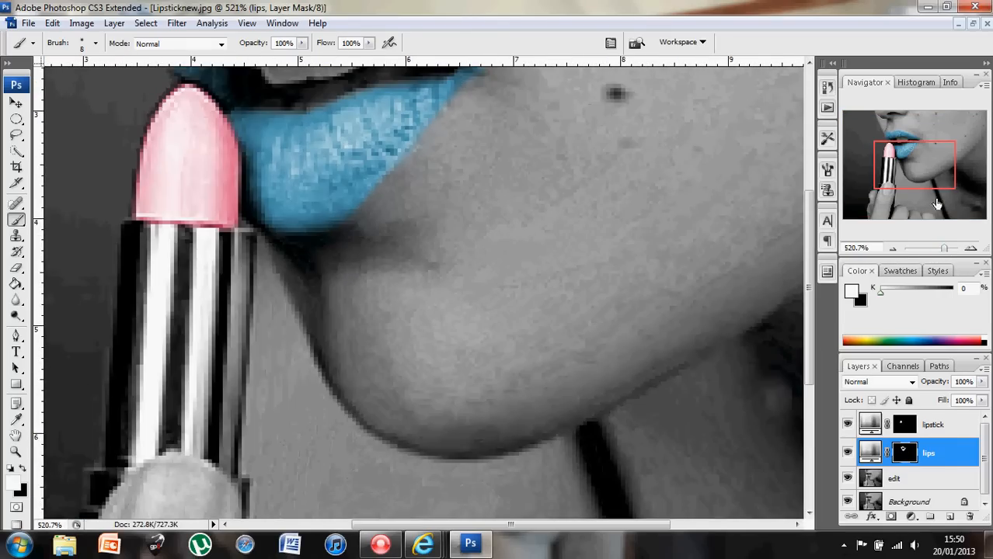
left_click_drag(938, 203, 909, 159)
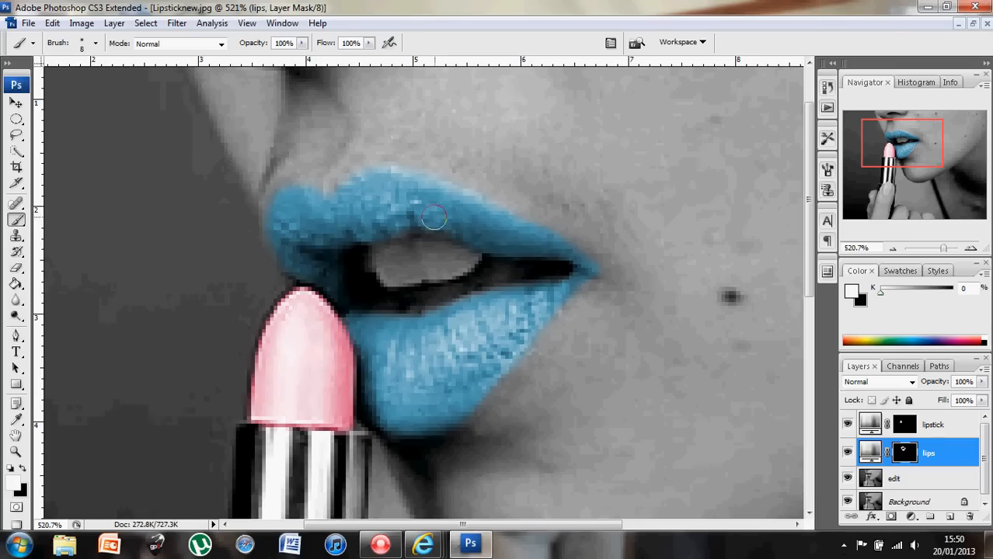
mouse_move(469, 208)
left_mouse_down()
mouse_move(512, 182)
mouse_move(503, 204)
mouse_move(528, 182)
mouse_move(520, 198)
mouse_move(539, 218)
mouse_move(545, 195)
mouse_move(541, 219)
mouse_move(564, 207)
mouse_move(558, 228)
mouse_move(582, 228)
mouse_move(573, 234)
mouse_move(599, 243)
mouse_move(610, 265)
mouse_move(733, 299)
mouse_move(694, 291)
left_mouse_up()
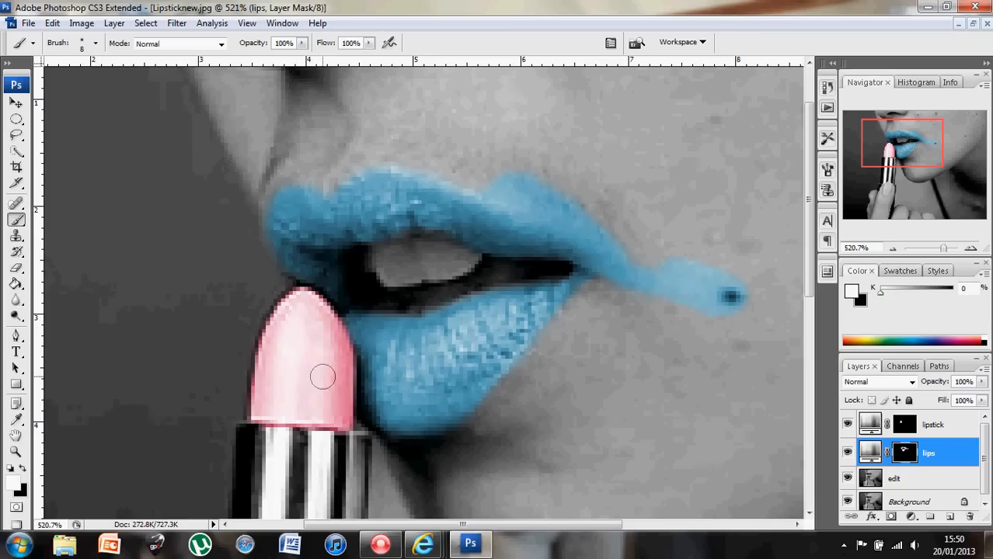
- Paint black over the blue spill past the upper lip and lip corners, then zoom back out
left_click(22, 467)
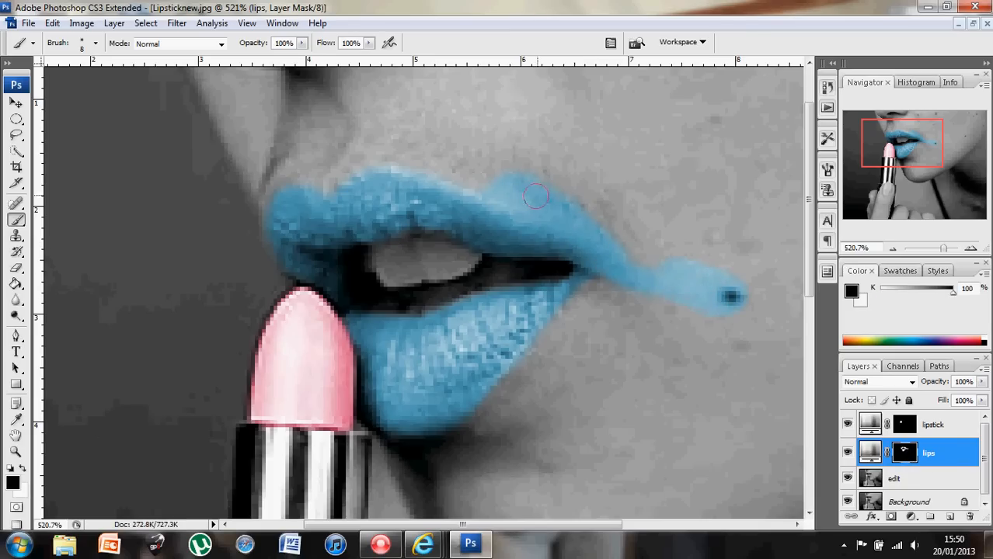
mouse_move(537, 196)
left_mouse_down()
mouse_move(504, 170)
mouse_move(492, 179)
mouse_move(588, 219)
mouse_move(530, 178)
left_mouse_up()
mouse_move(652, 246)
left_mouse_down()
mouse_move(696, 264)
mouse_move(744, 390)
mouse_move(724, 278)
mouse_move(703, 339)
mouse_move(711, 299)
mouse_move(679, 325)
mouse_move(668, 284)
mouse_move(655, 275)
mouse_move(688, 269)
mouse_move(710, 305)
mouse_move(707, 287)
mouse_move(658, 248)
left_mouse_up()
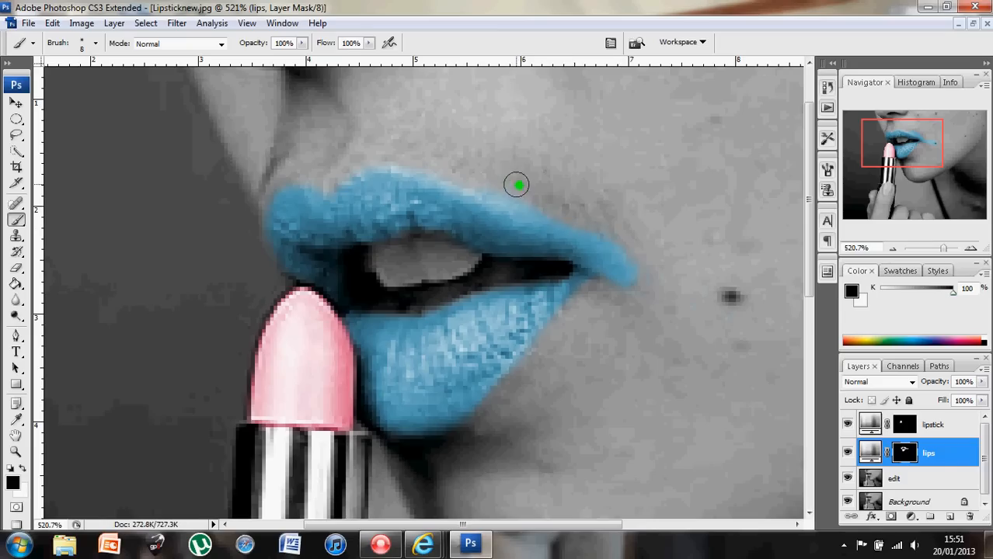
mouse_move(586, 230)
left_mouse_down()
mouse_move(623, 260)
mouse_move(621, 279)
mouse_move(604, 281)
mouse_move(610, 257)
mouse_move(579, 231)
mouse_move(592, 239)
mouse_move(489, 182)
mouse_move(522, 198)
left_mouse_up()
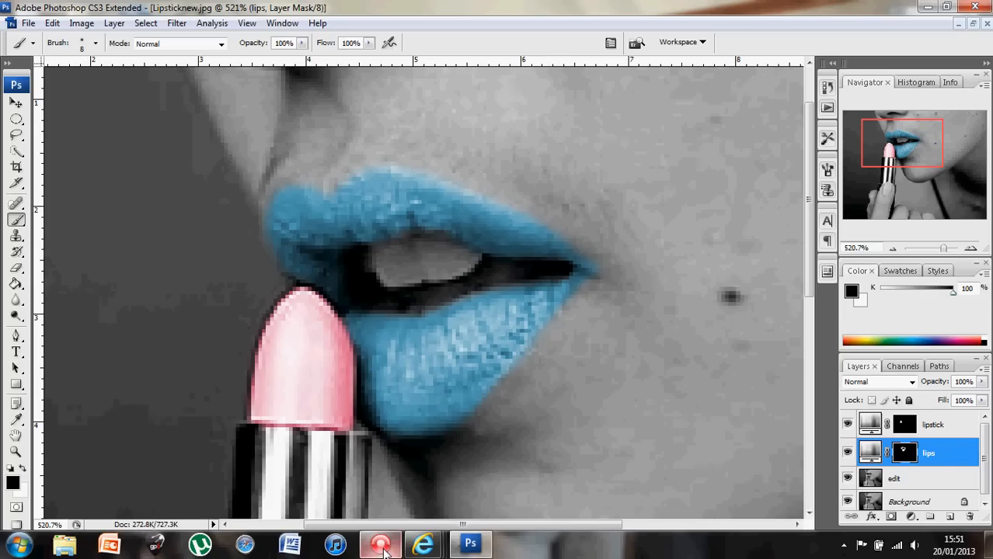
left_click_drag(937, 248, 939, 256)
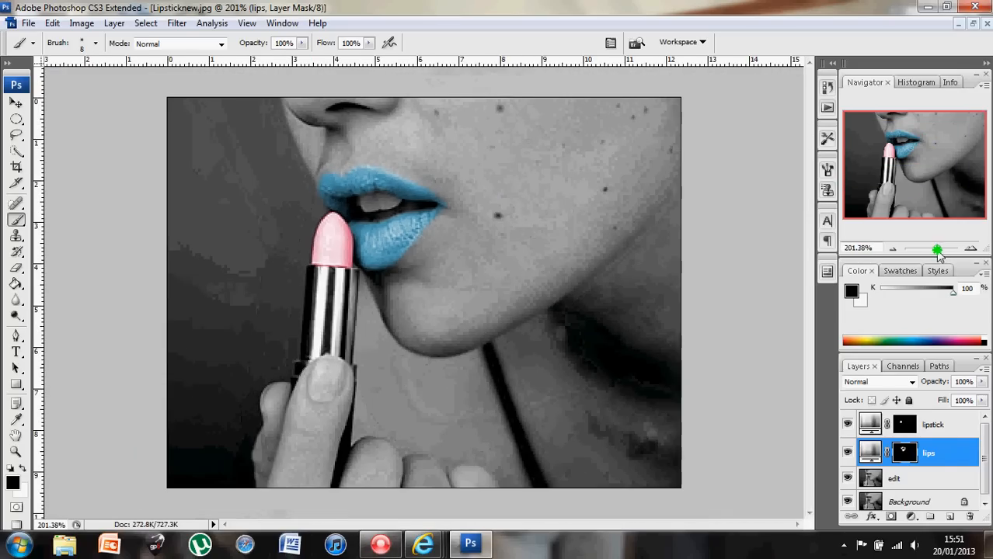
left_click(380, 544)
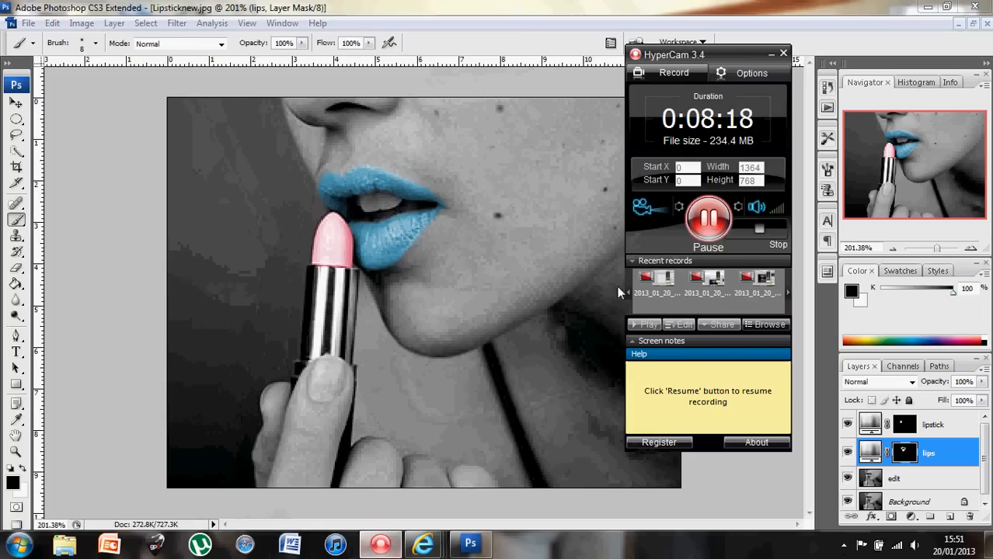